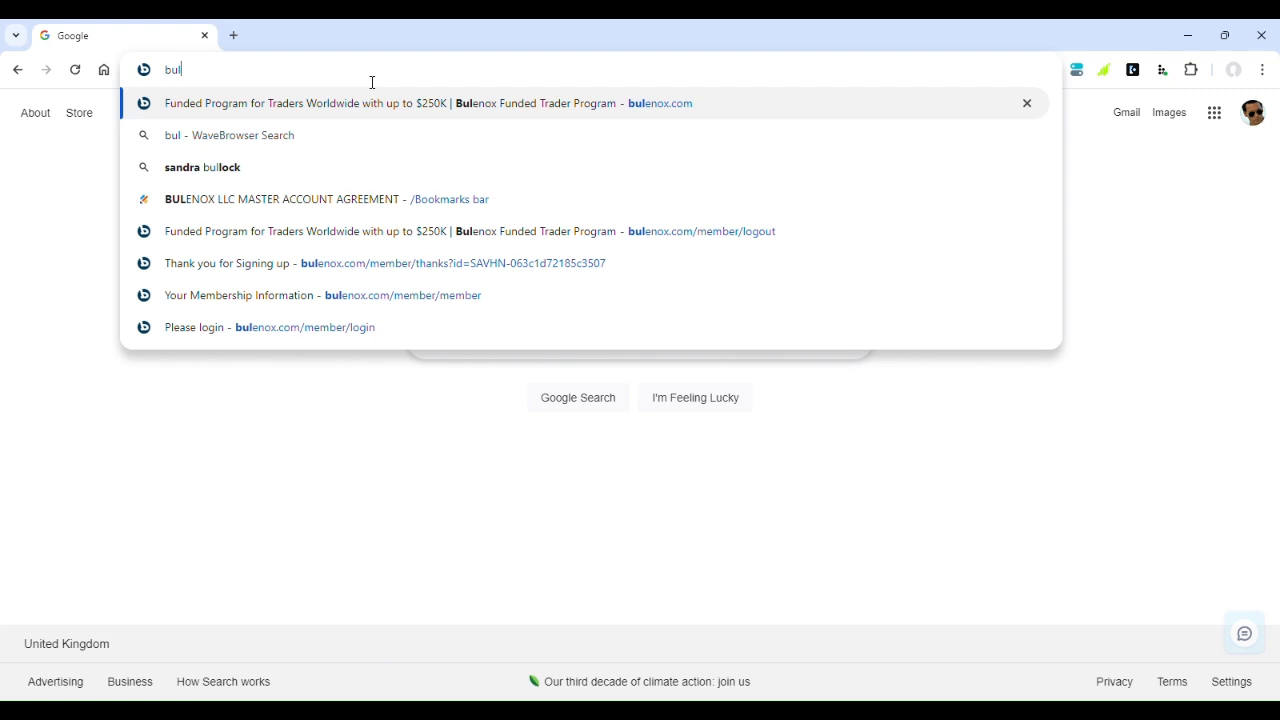
- Open the Bulenox member login page and log in to the account with the prefilled credentials
type("e")
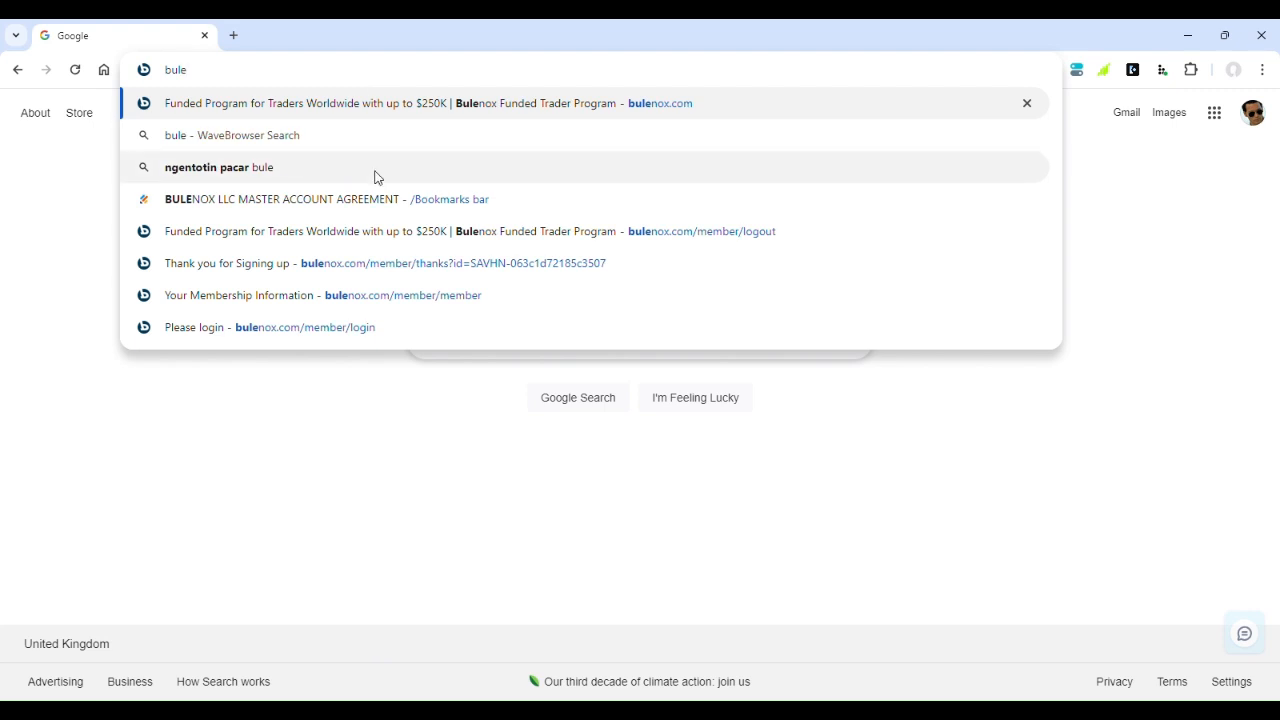
left_click(352, 335)
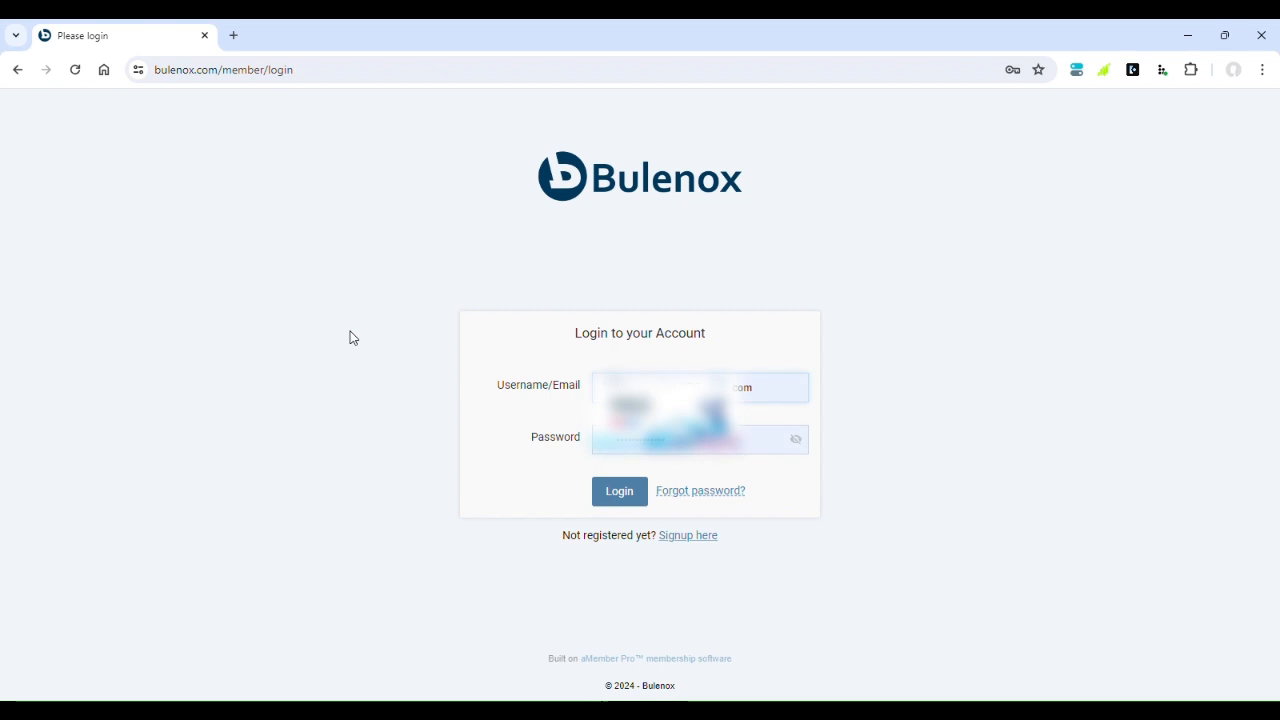
left_click(620, 495)
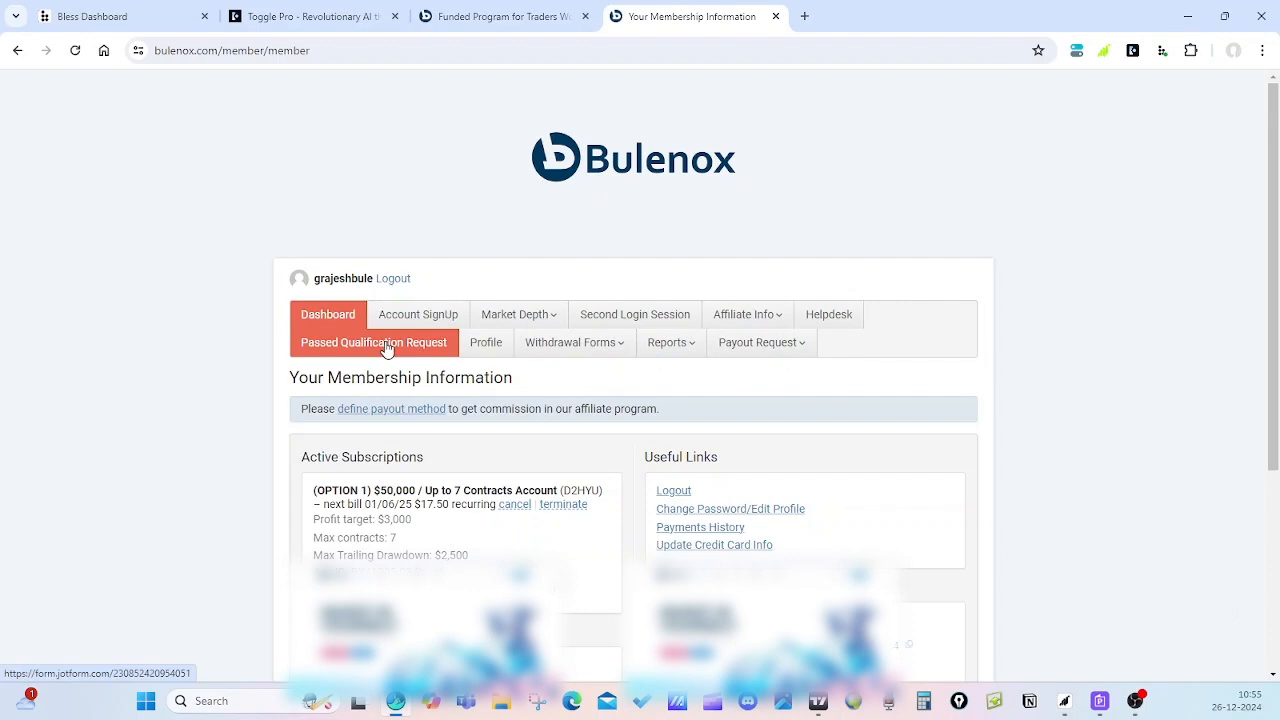
- Open the Passed Qualification Request form and examine its email, passed account number and date fields and the verification note
left_click(387, 347)
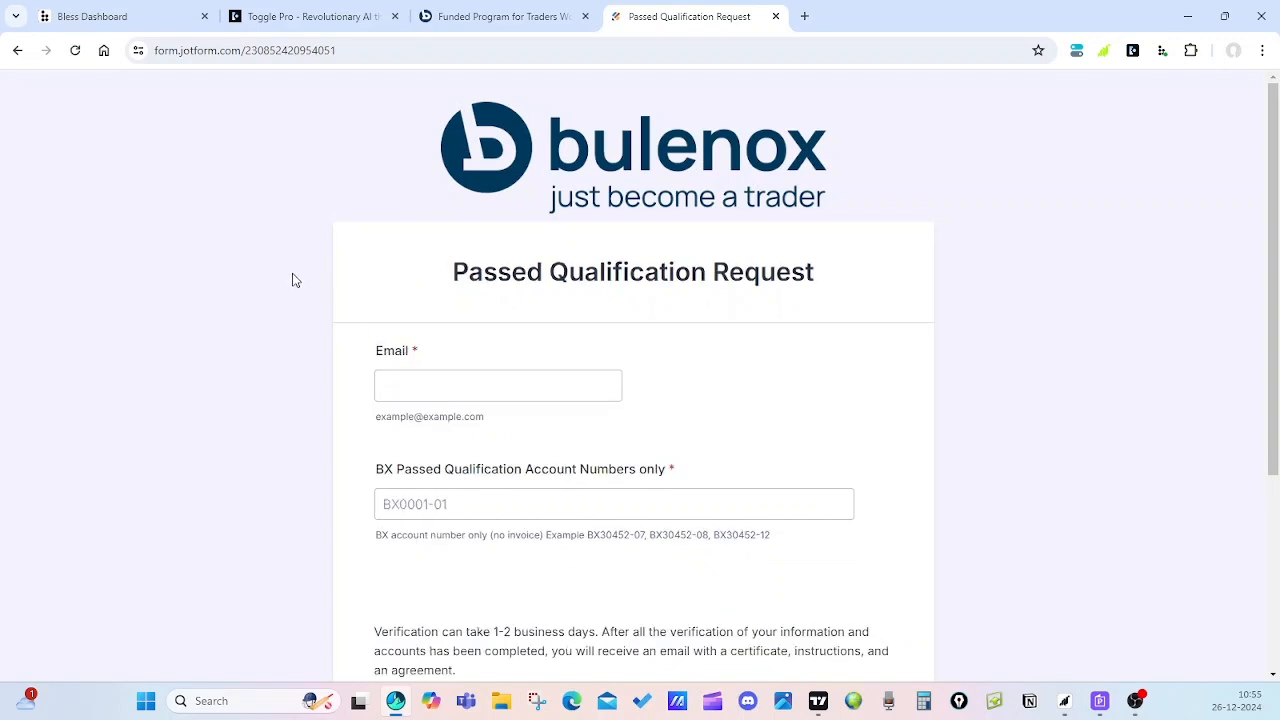
left_click(410, 379)
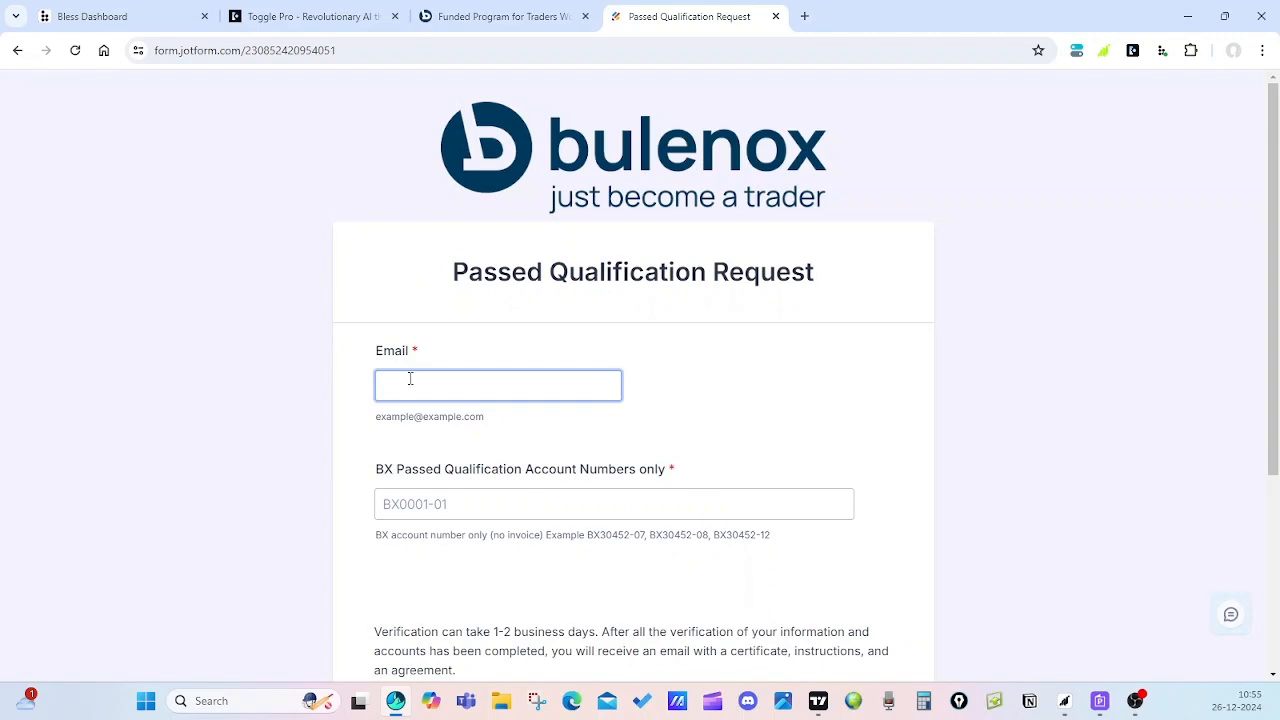
left_click(342, 397)
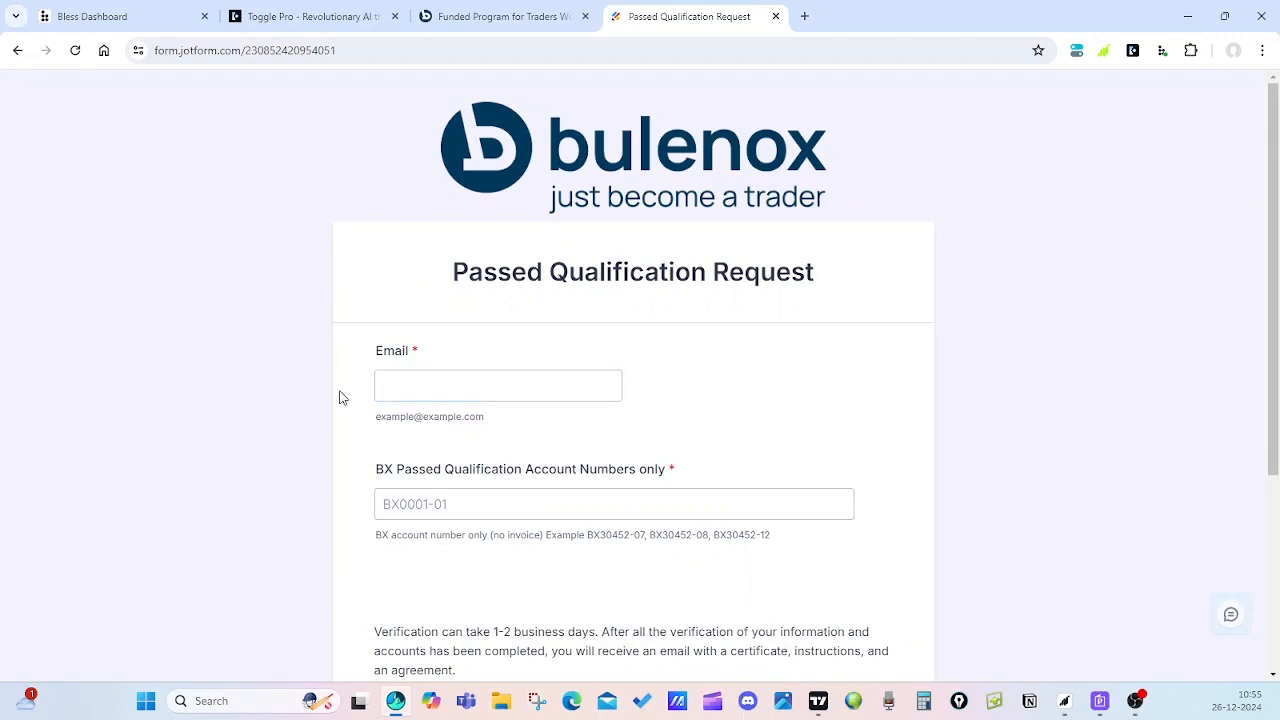
scroll(365, 435, "down", 2)
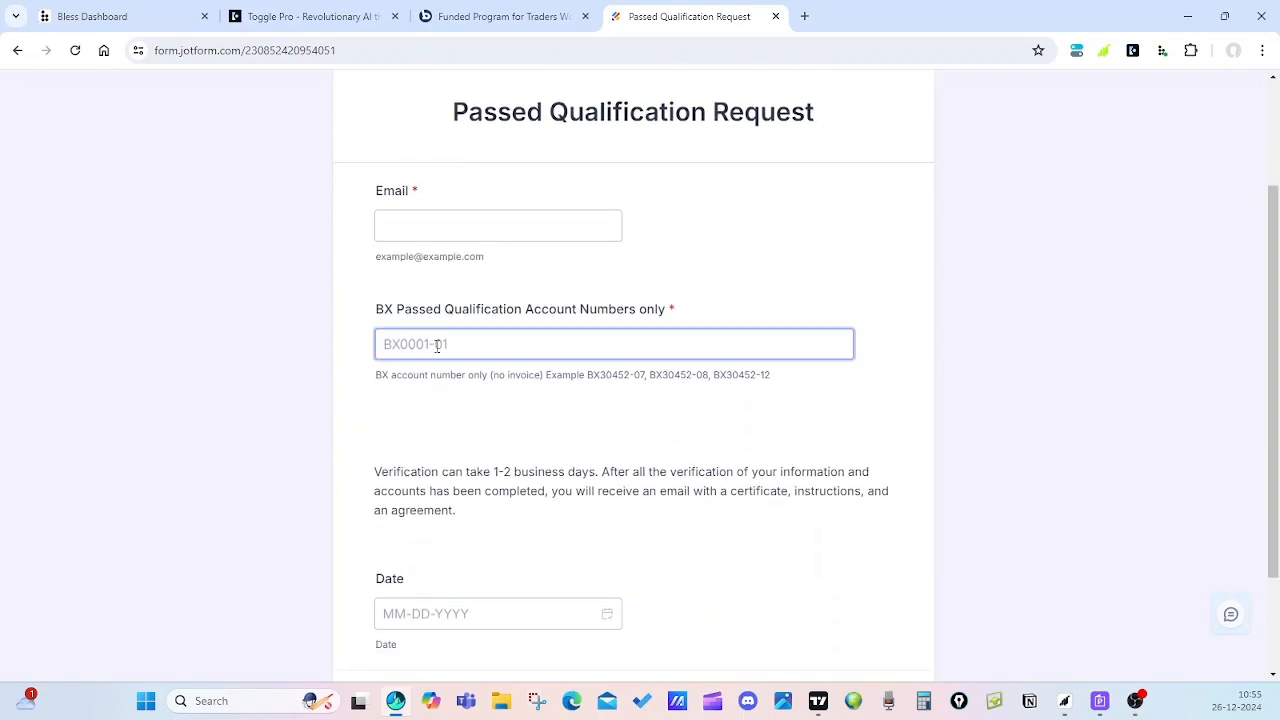
scroll(450, 360, "down", 1)
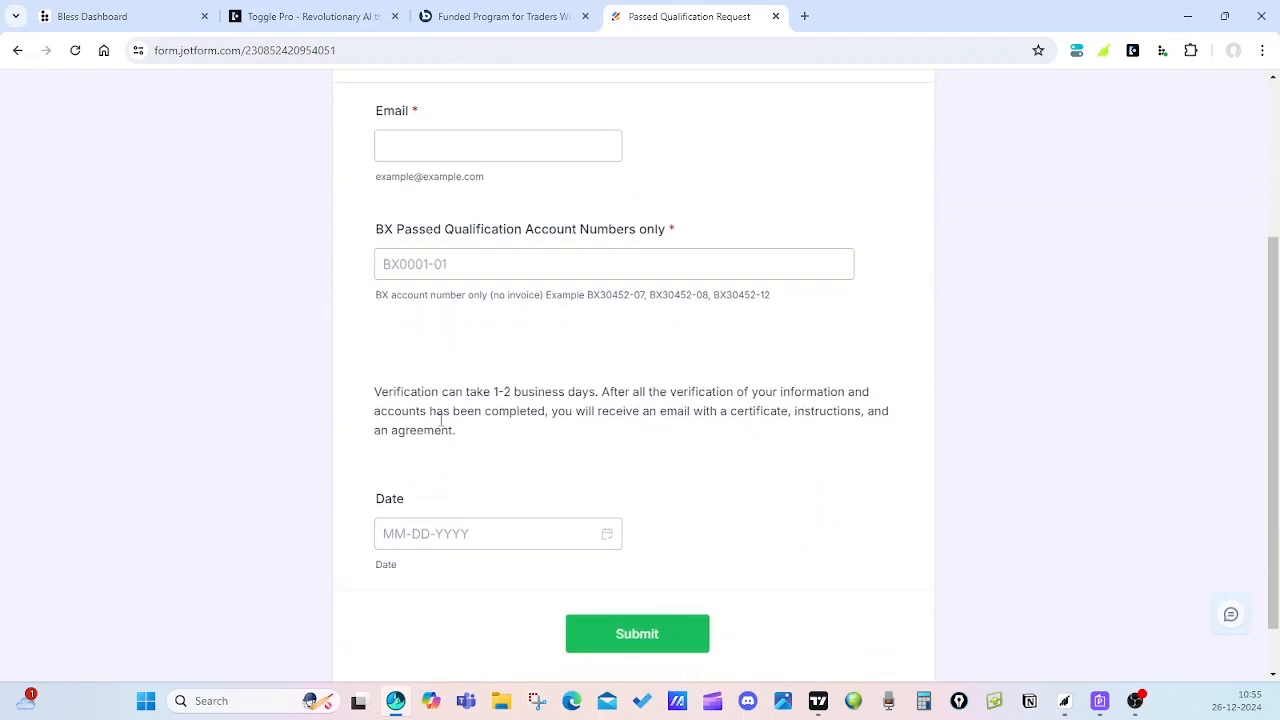
scroll(430, 430, "down", 1)
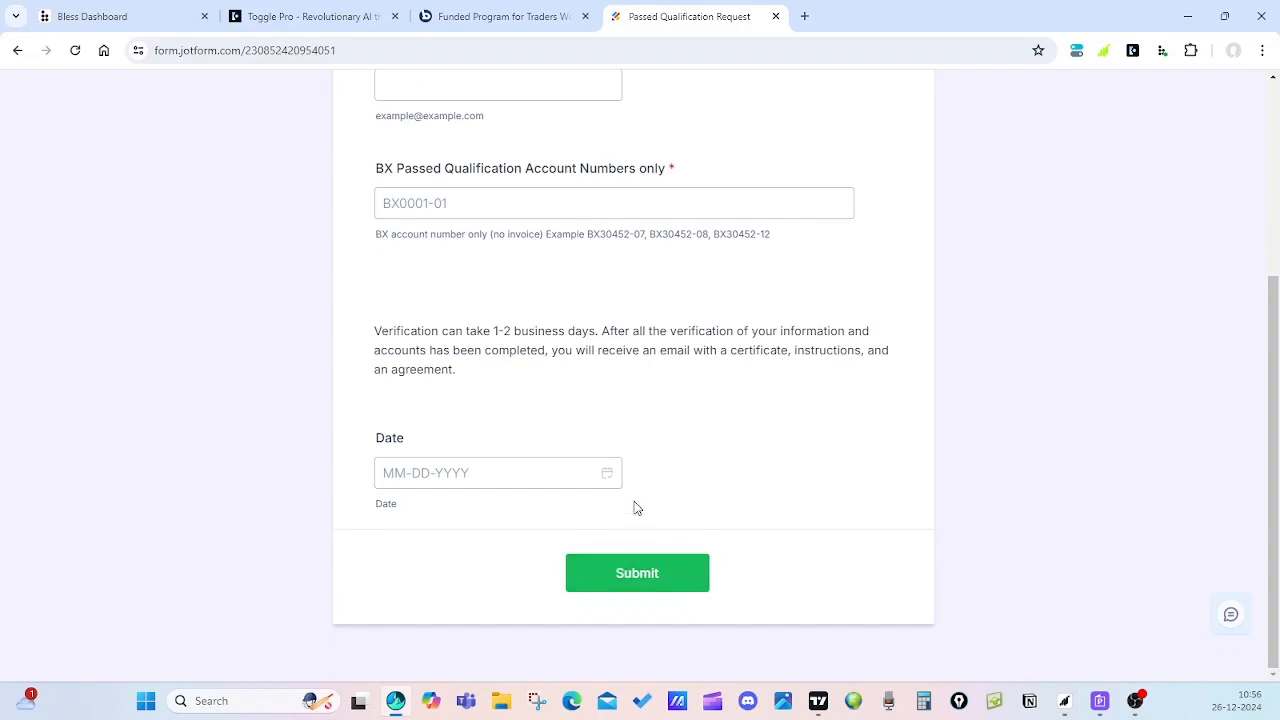
scroll(632, 472, "up", 3)
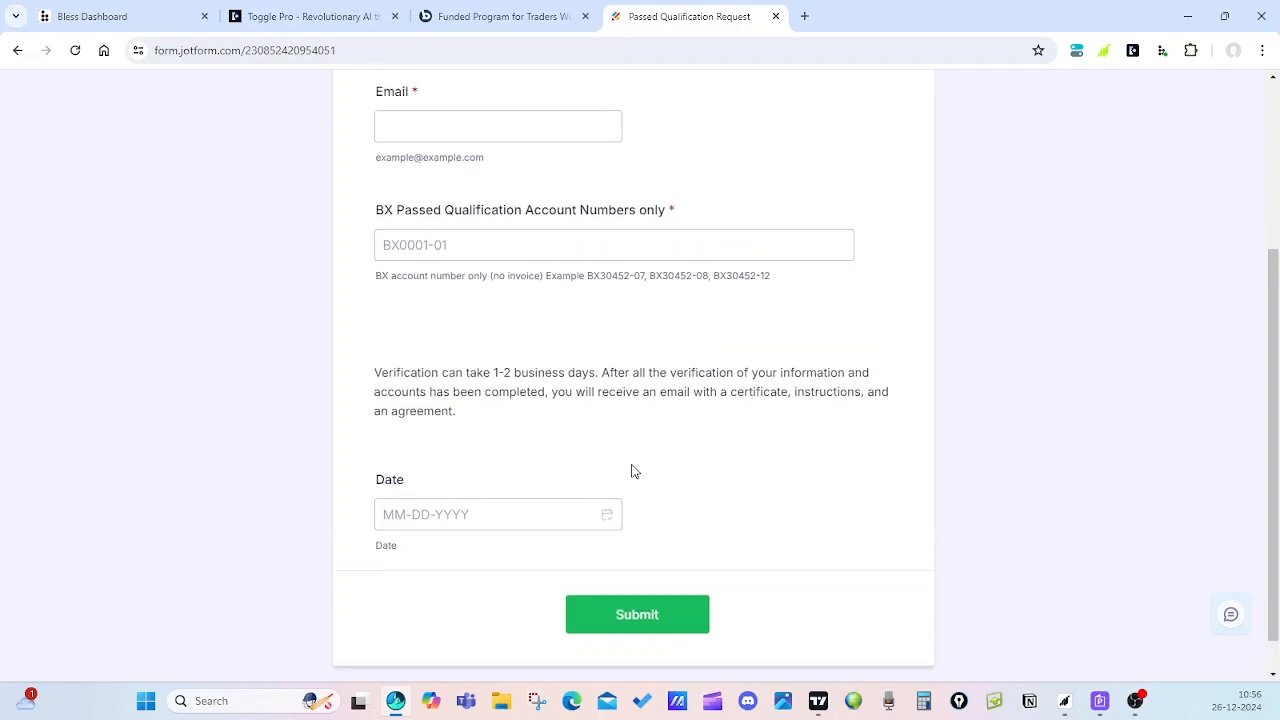
scroll(632, 472, "up", 1)
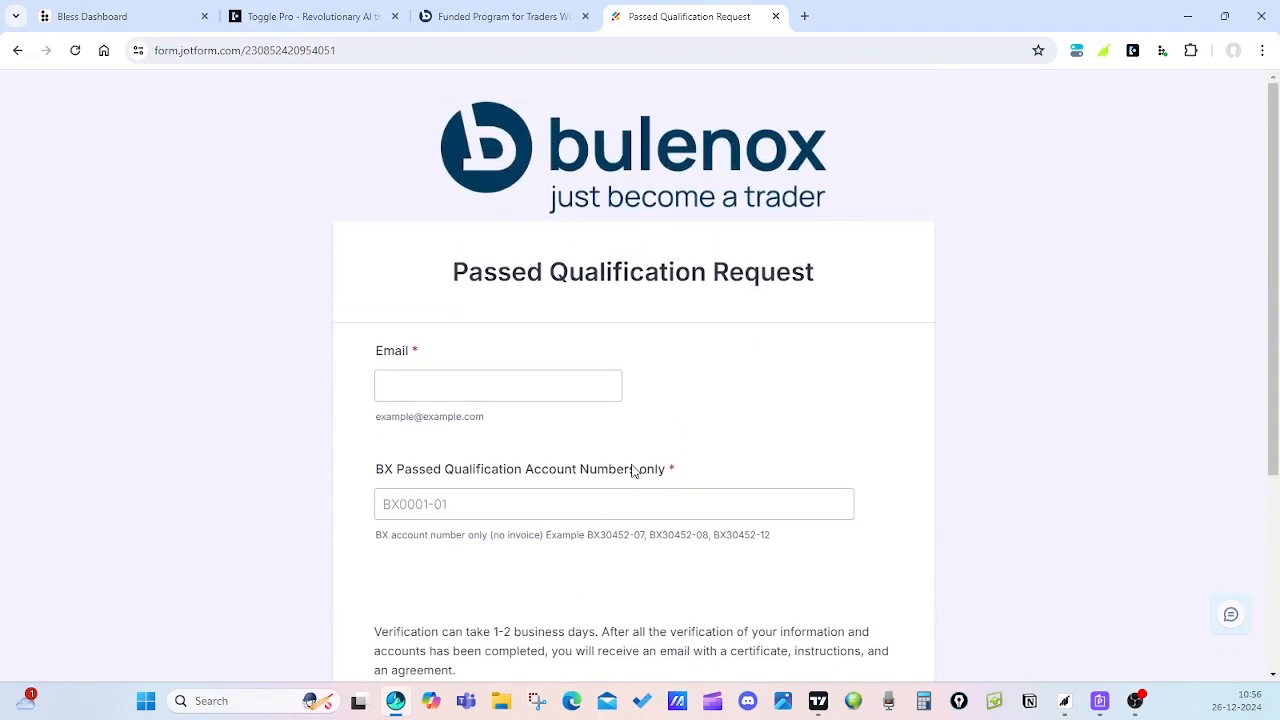
left_click(462, 500)
scroll(526, 491, "down", 3)
left_click(524, 486)
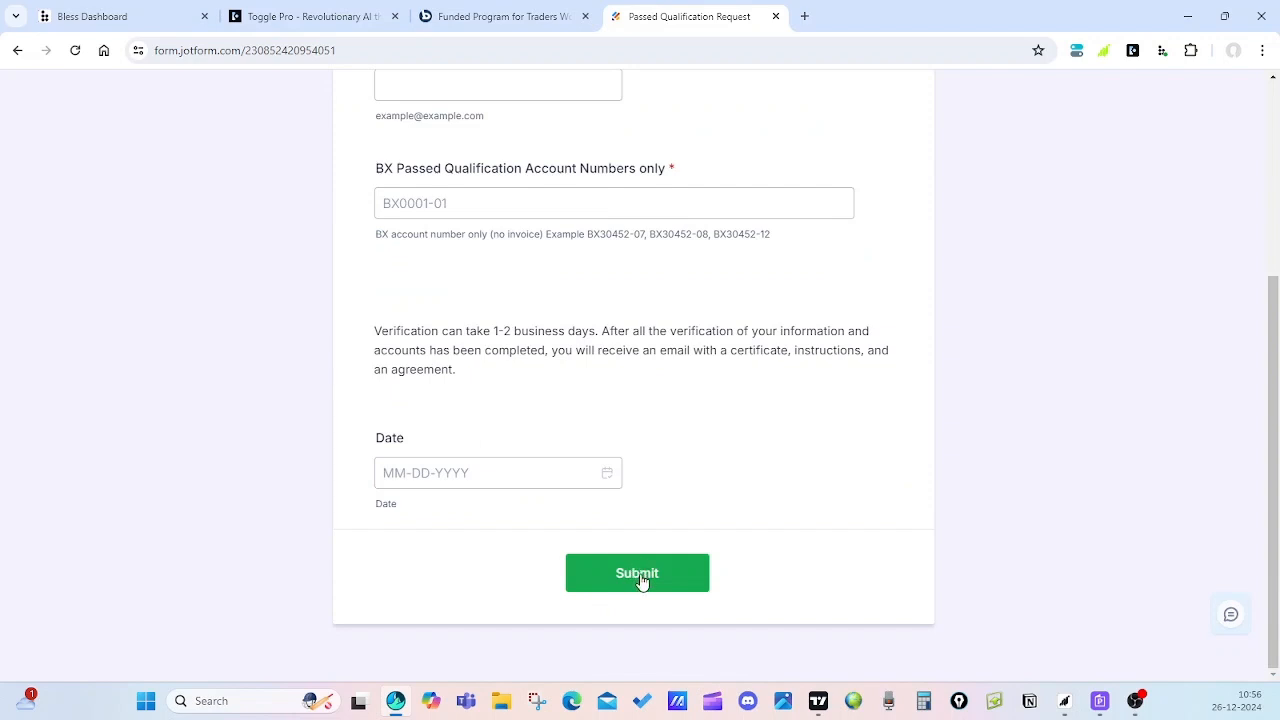
scroll(643, 468, "up", 1)
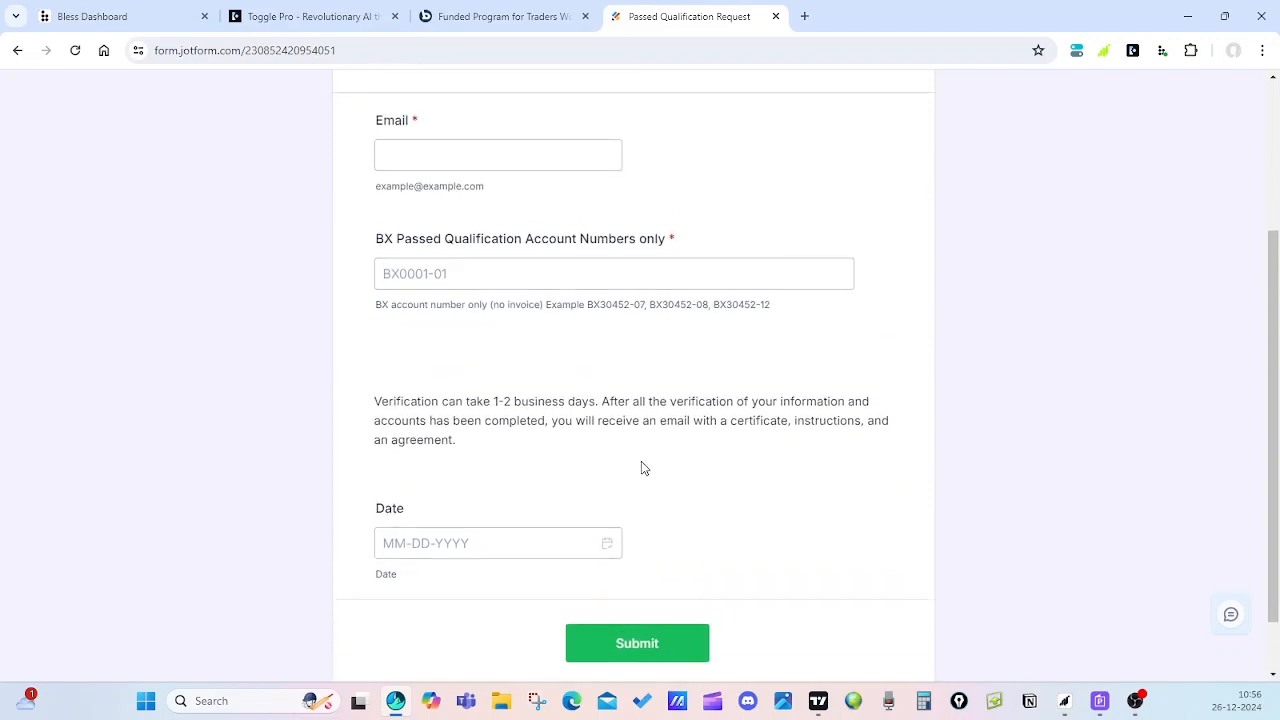
scroll(643, 468, "up", 2)
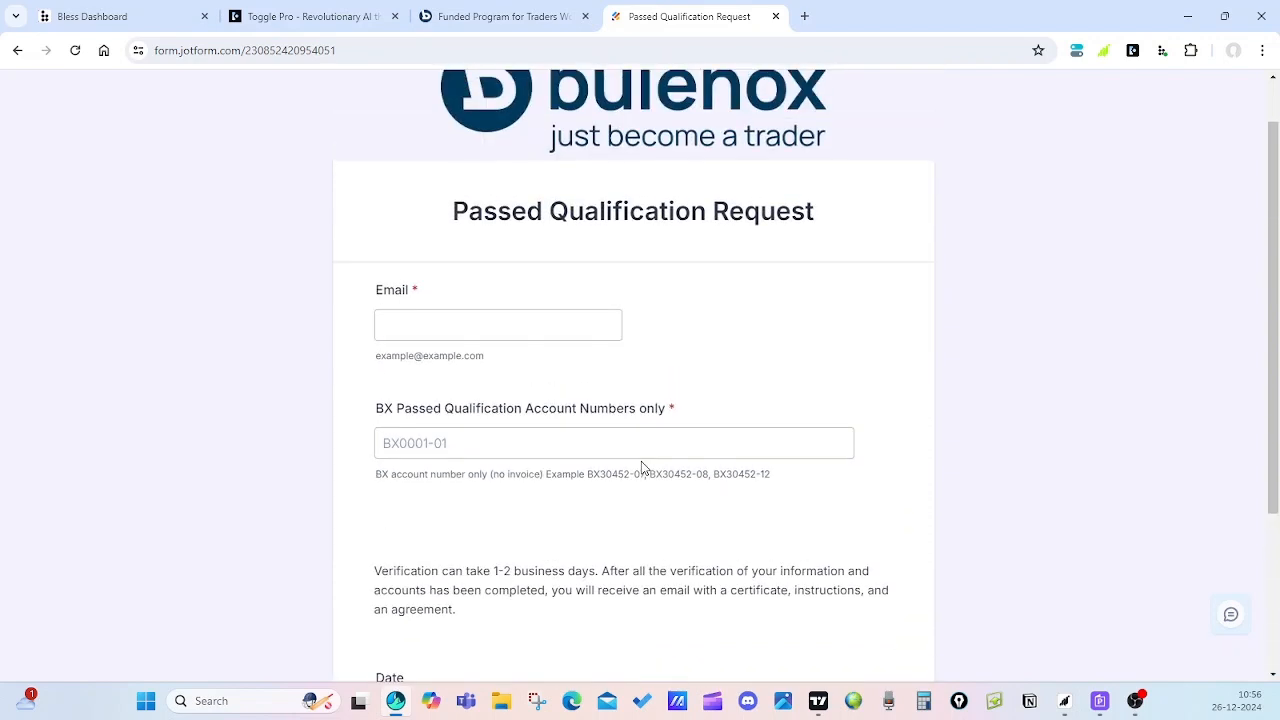
scroll(643, 468, "up", 1)
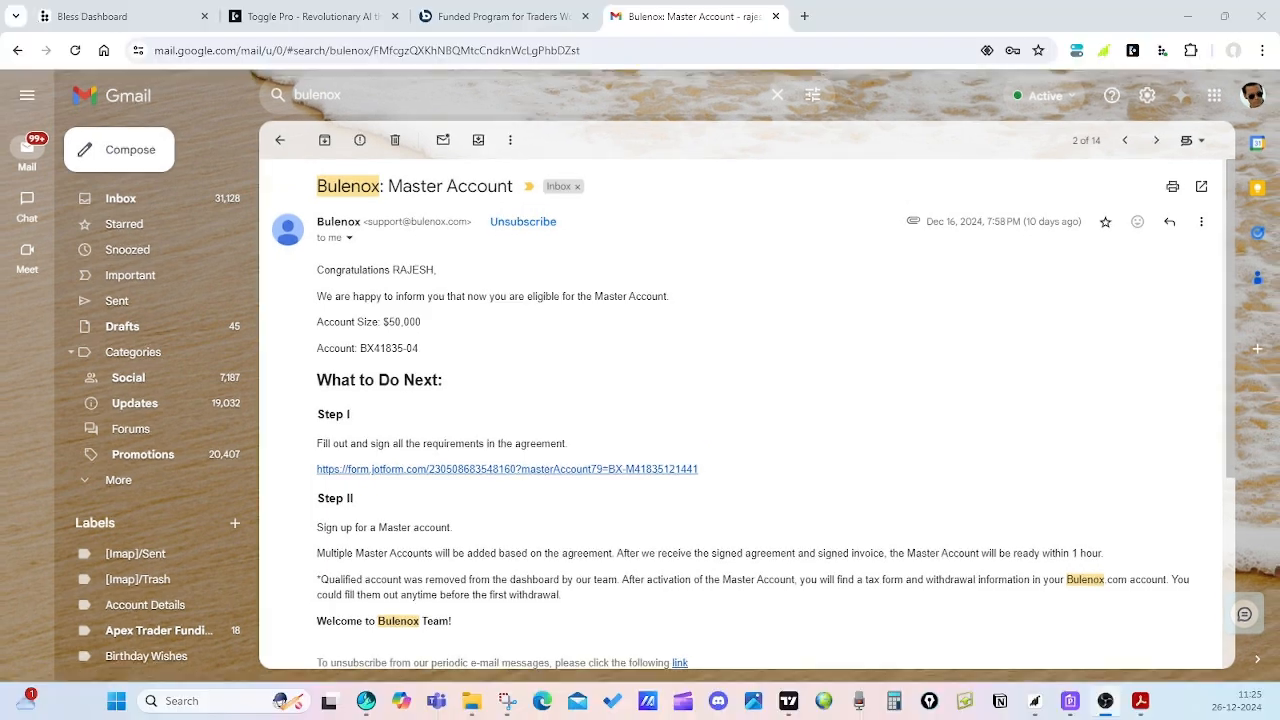
- Open the Master Account agreement linked in the Bulenox e-mail and read through the account fees, trading platforms and trade copying sections
left_click(565, 472)
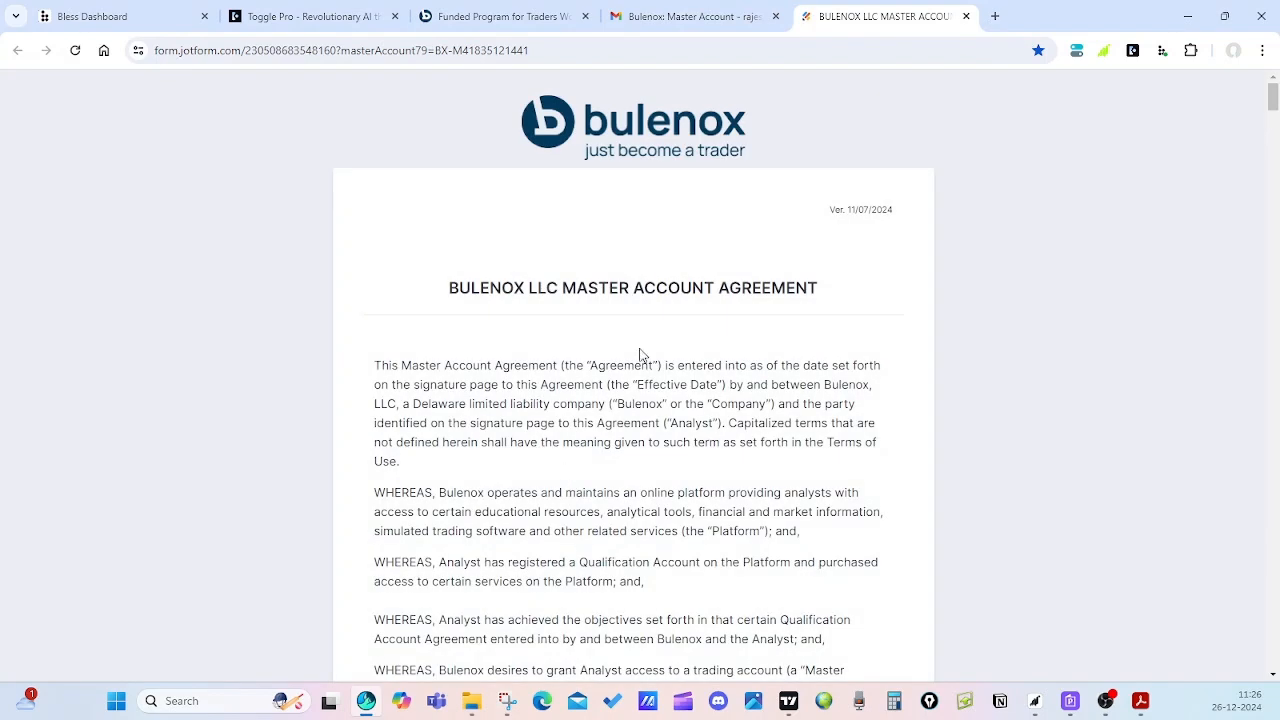
scroll(700, 402, "down", 2)
scroll(700, 402, "down", 8)
scroll(700, 402, "down", 3)
scroll(700, 402, "down", 1)
scroll(700, 400, "down", 6)
scroll(701, 395, "down", 10)
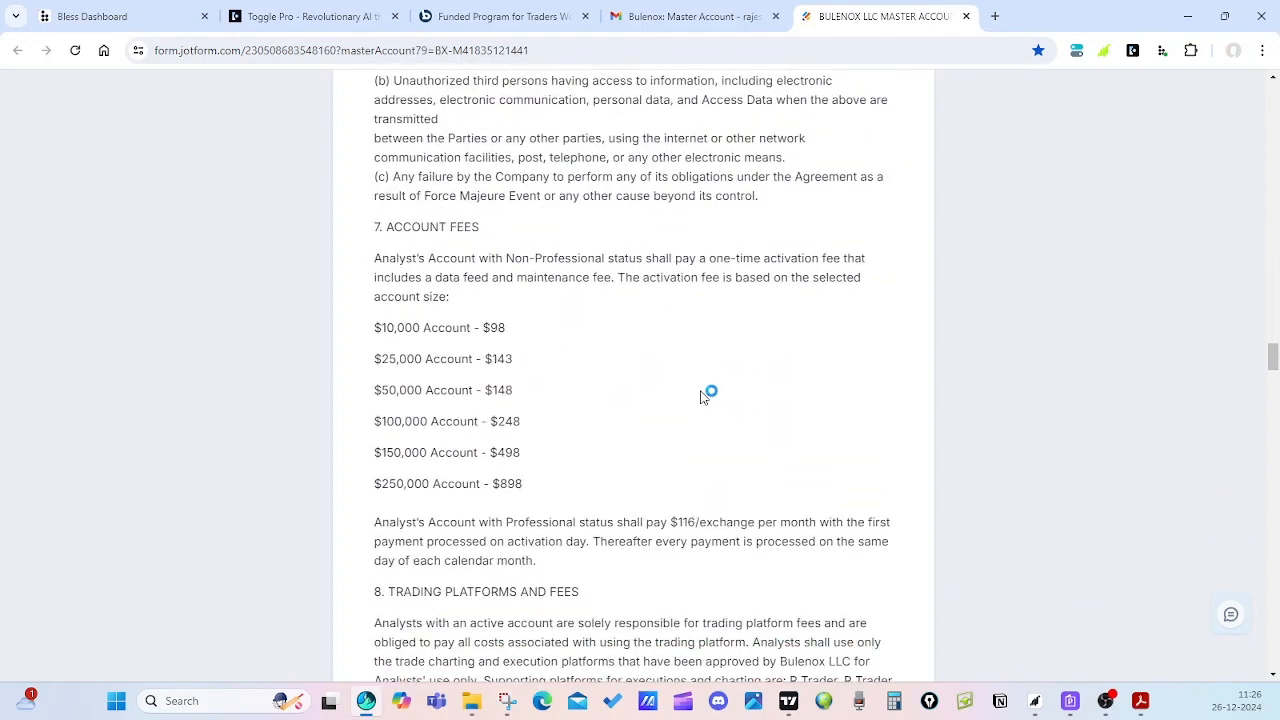
scroll(704, 396, "down", 2)
scroll(704, 396, "down", 2)
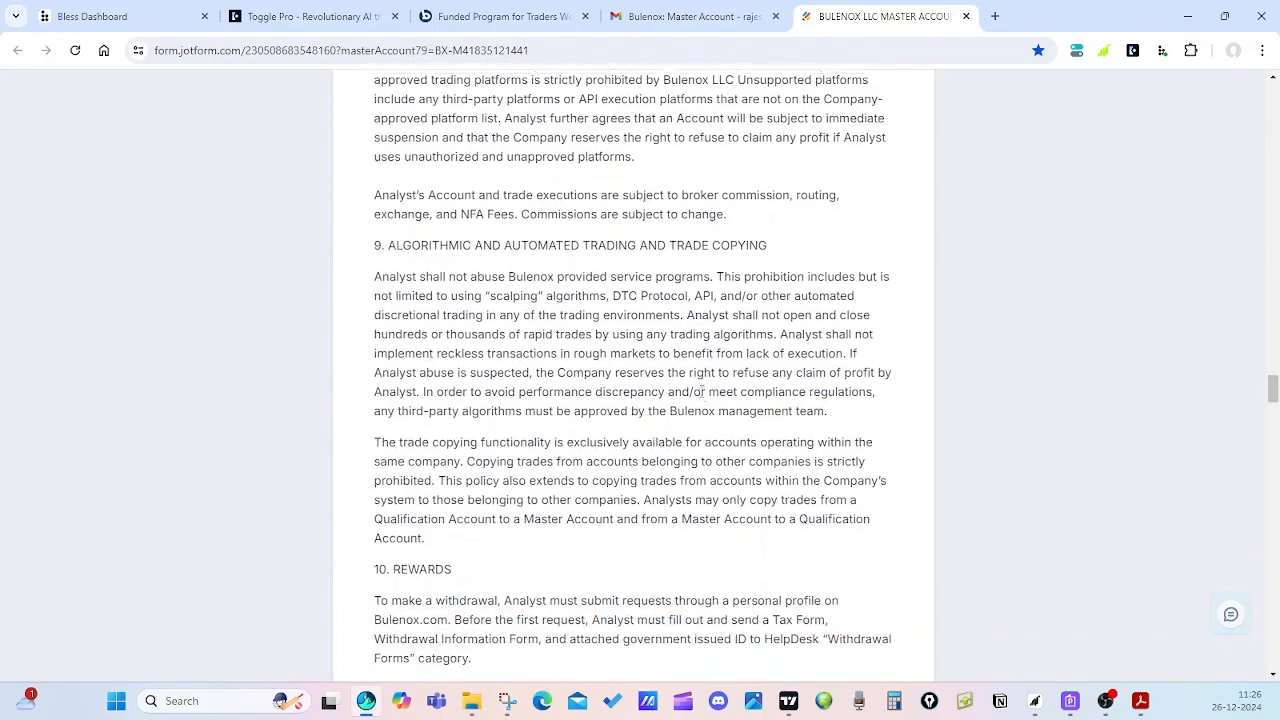
- Read the rest of the agreement, from the rewards and multiple accounts rules through the e-sign consent to the initials fields
scroll(701, 393, "down", 8)
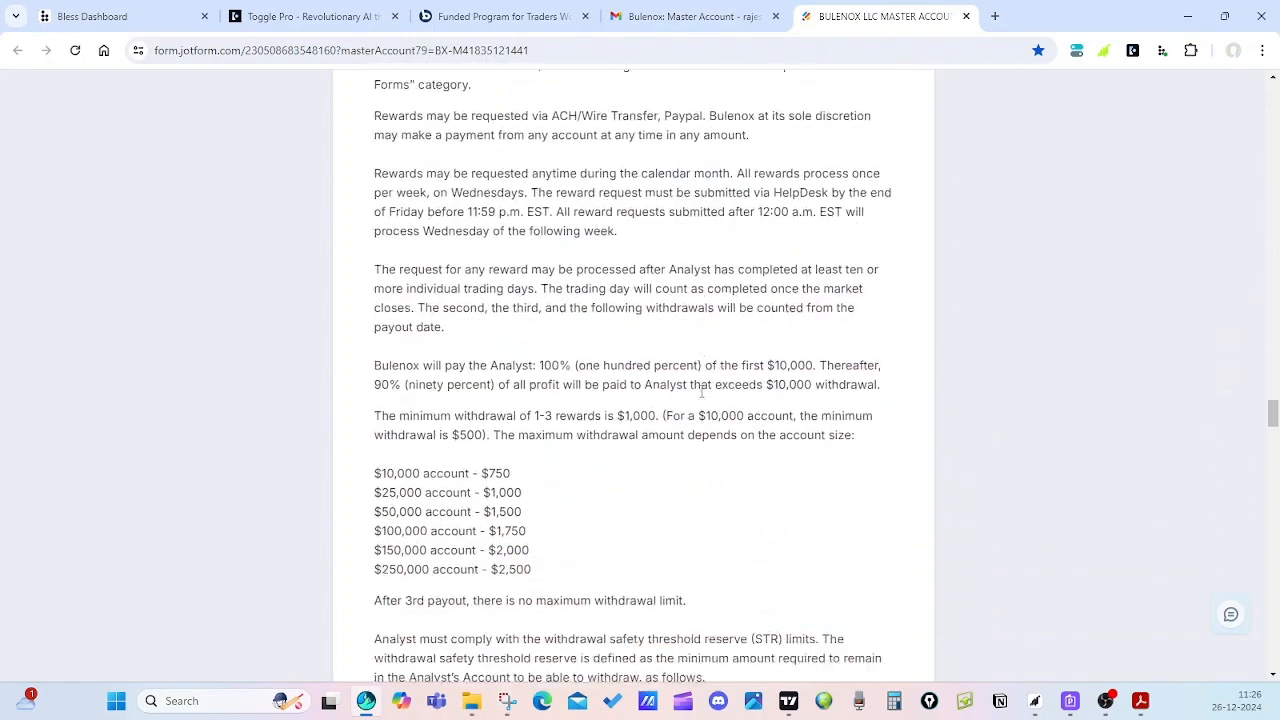
scroll(701, 393, "down", 2)
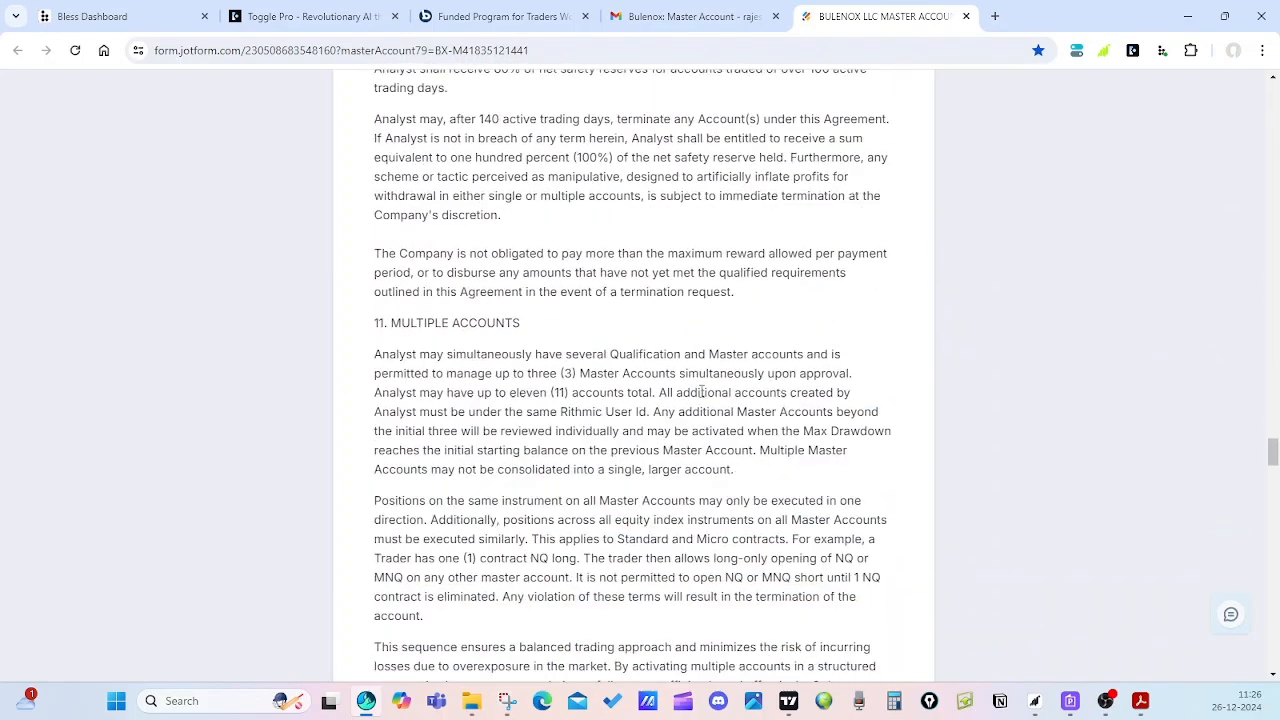
scroll(701, 393, "down", 7)
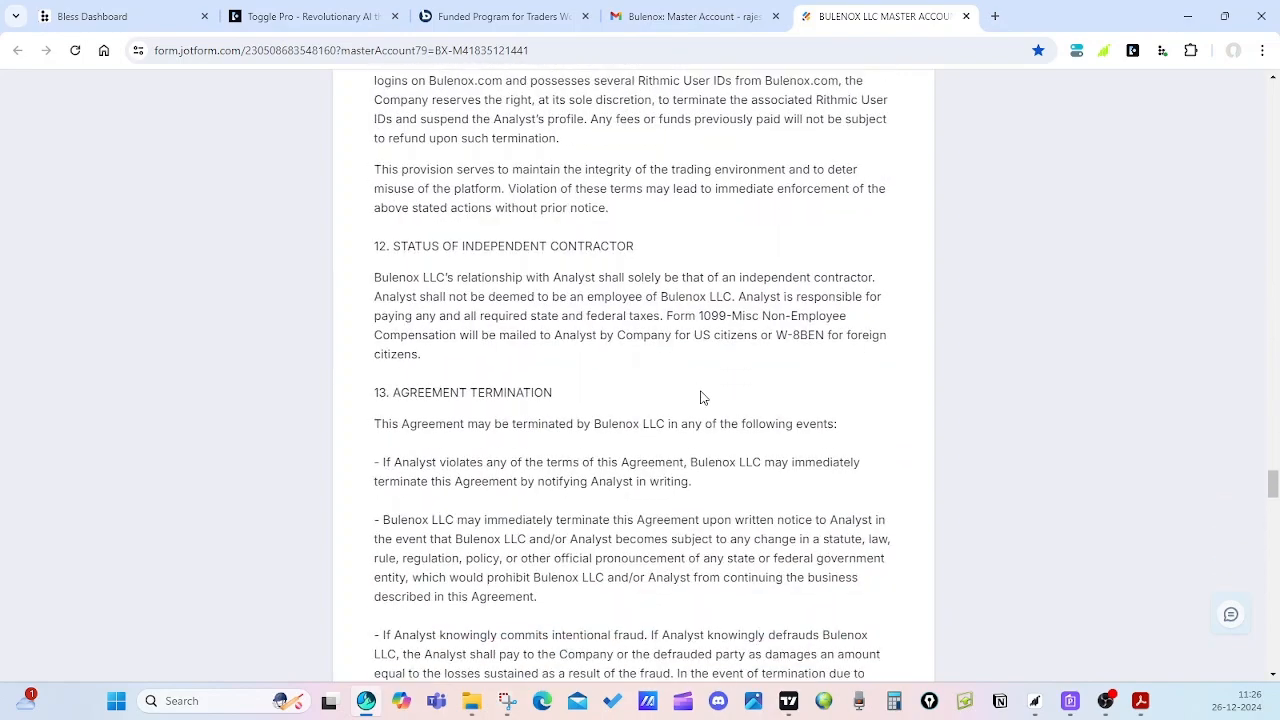
scroll(701, 397, "down", 5)
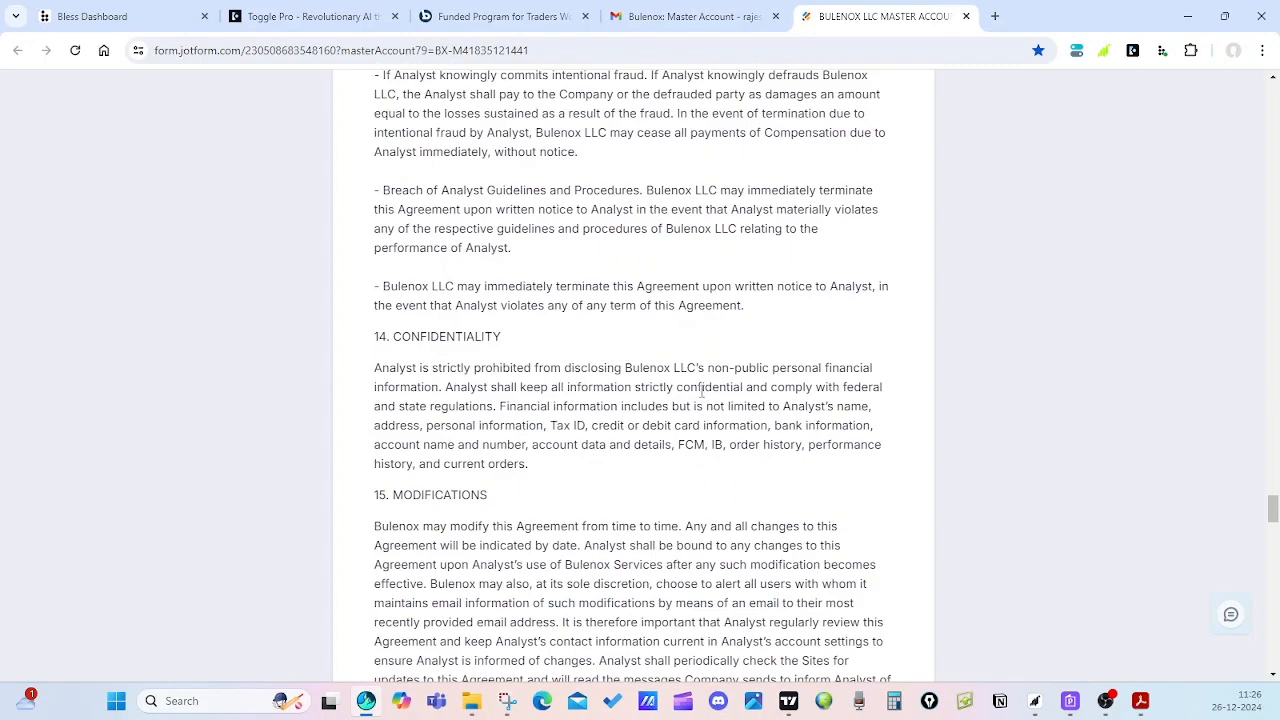
scroll(701, 393, "down", 4)
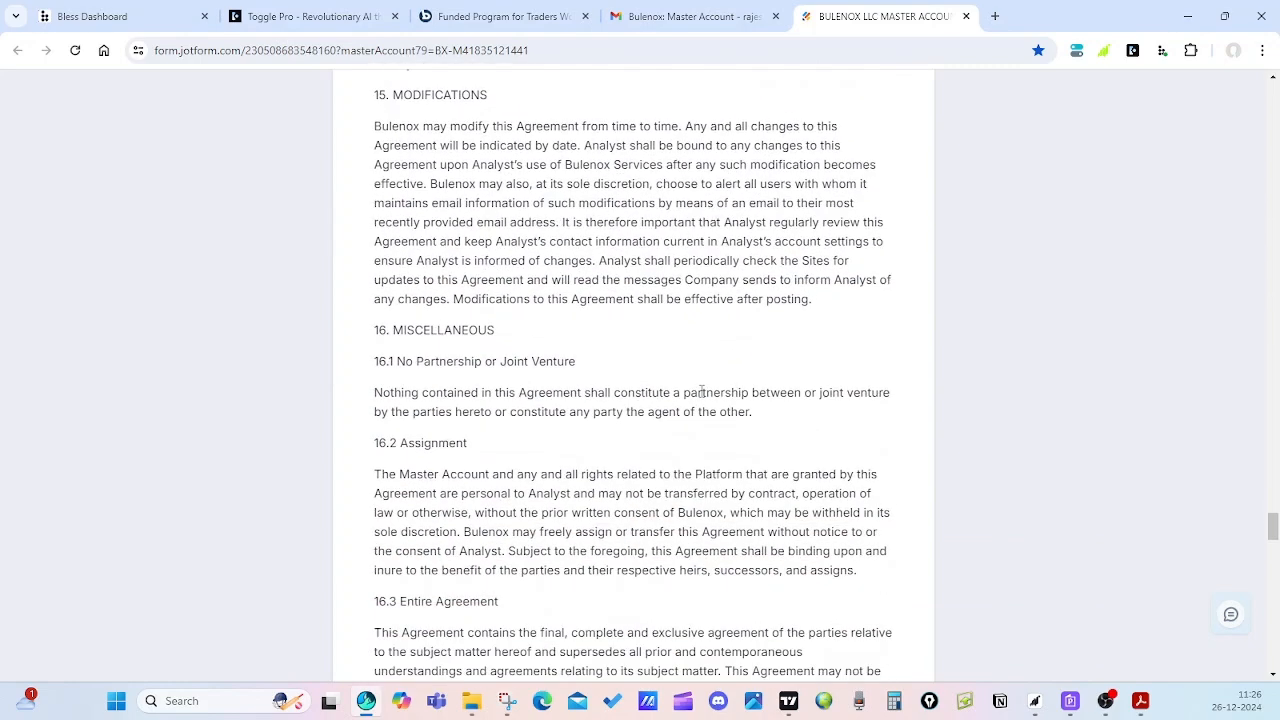
scroll(701, 393, "down", 2)
scroll(701, 391, "down", 9)
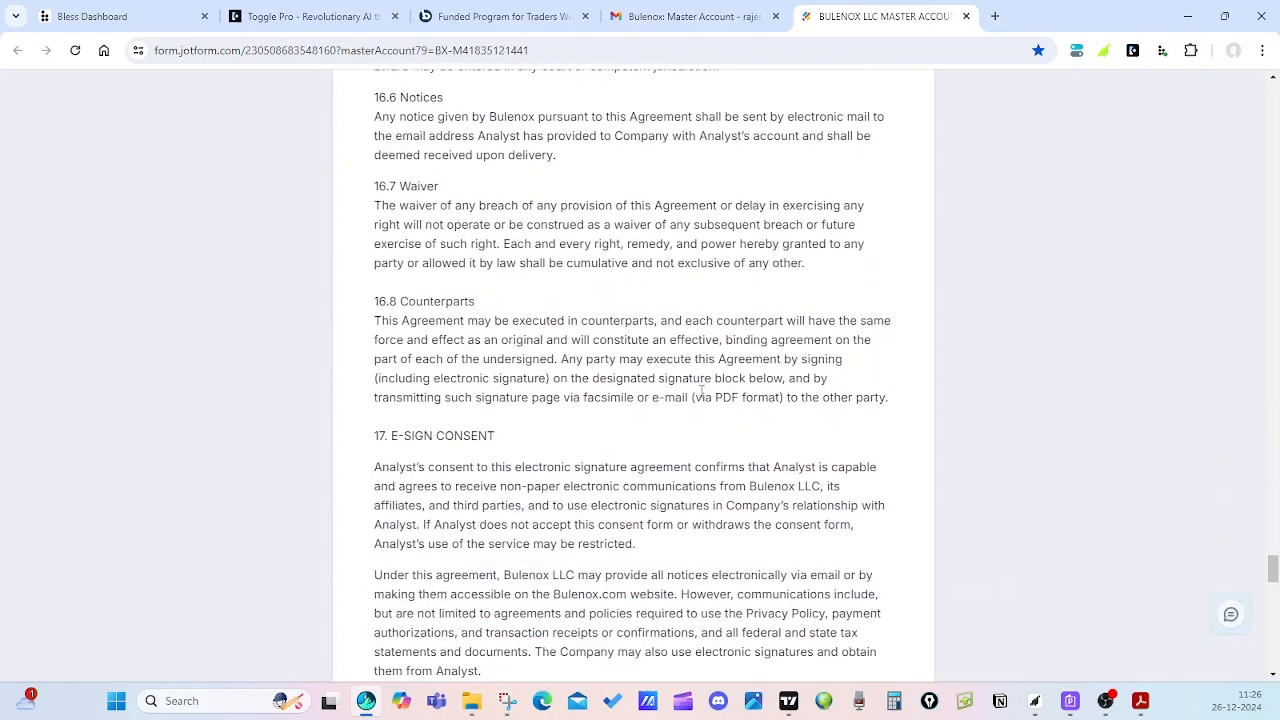
scroll(701, 393, "down", 6)
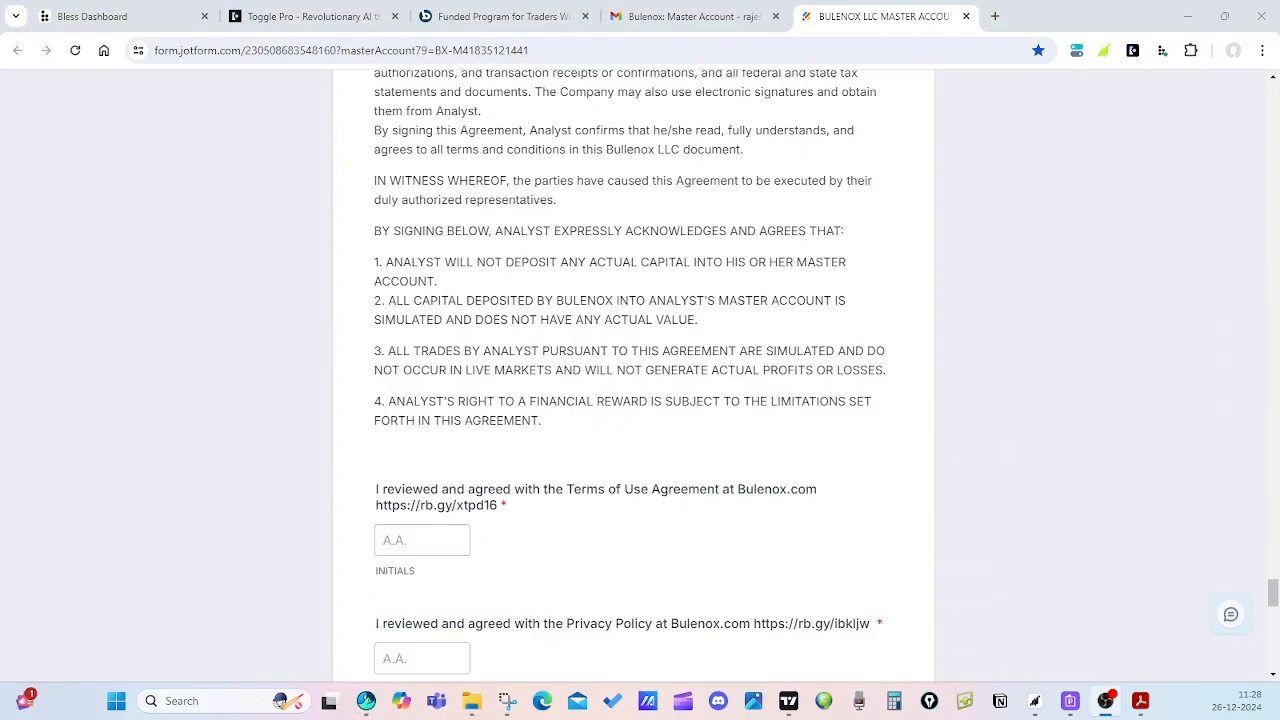
scroll(389, 431, "down", 2)
left_click(392, 338)
left_click_drag(378, 346, 500, 348)
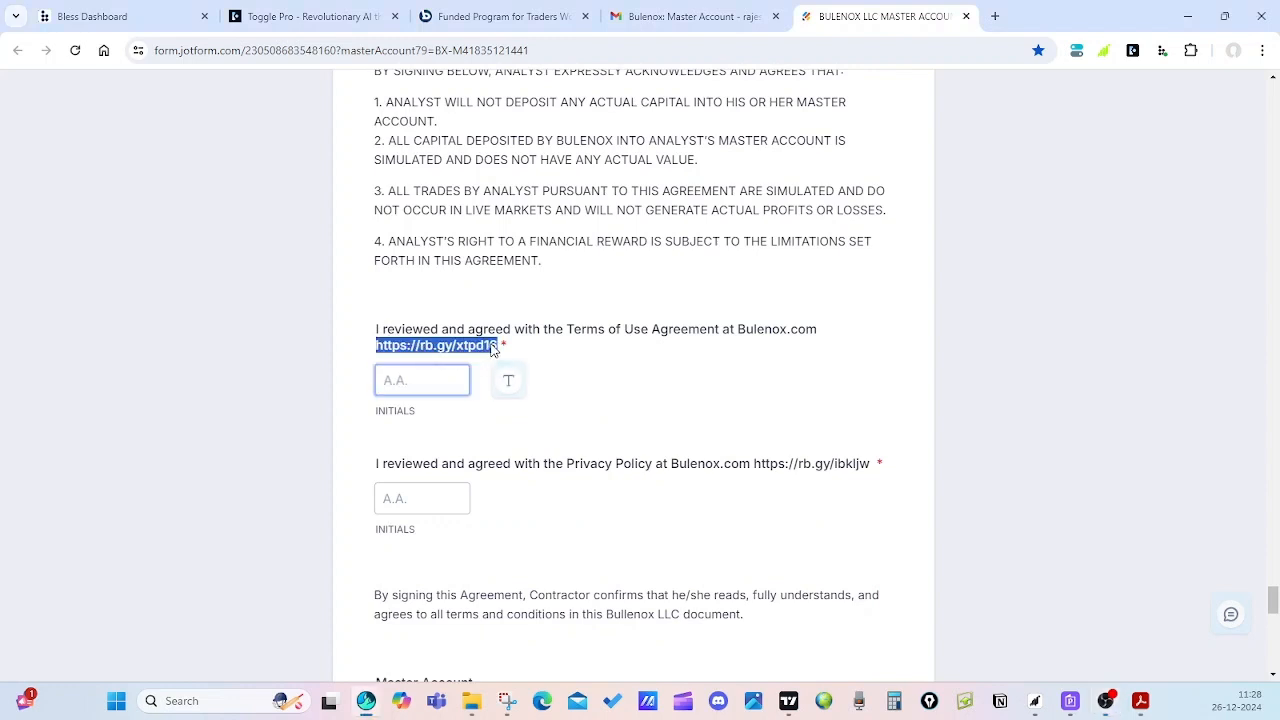
right_click(510, 348)
left_click(533, 362)
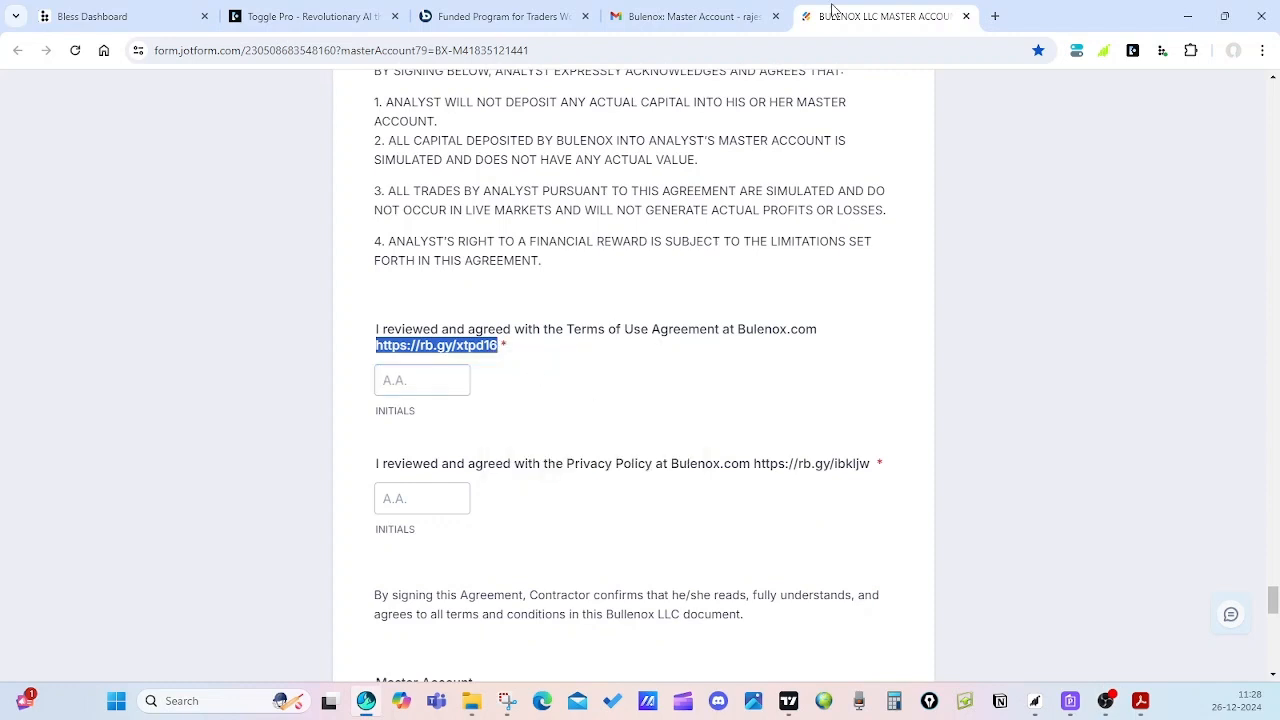
left_click(1000, 20)
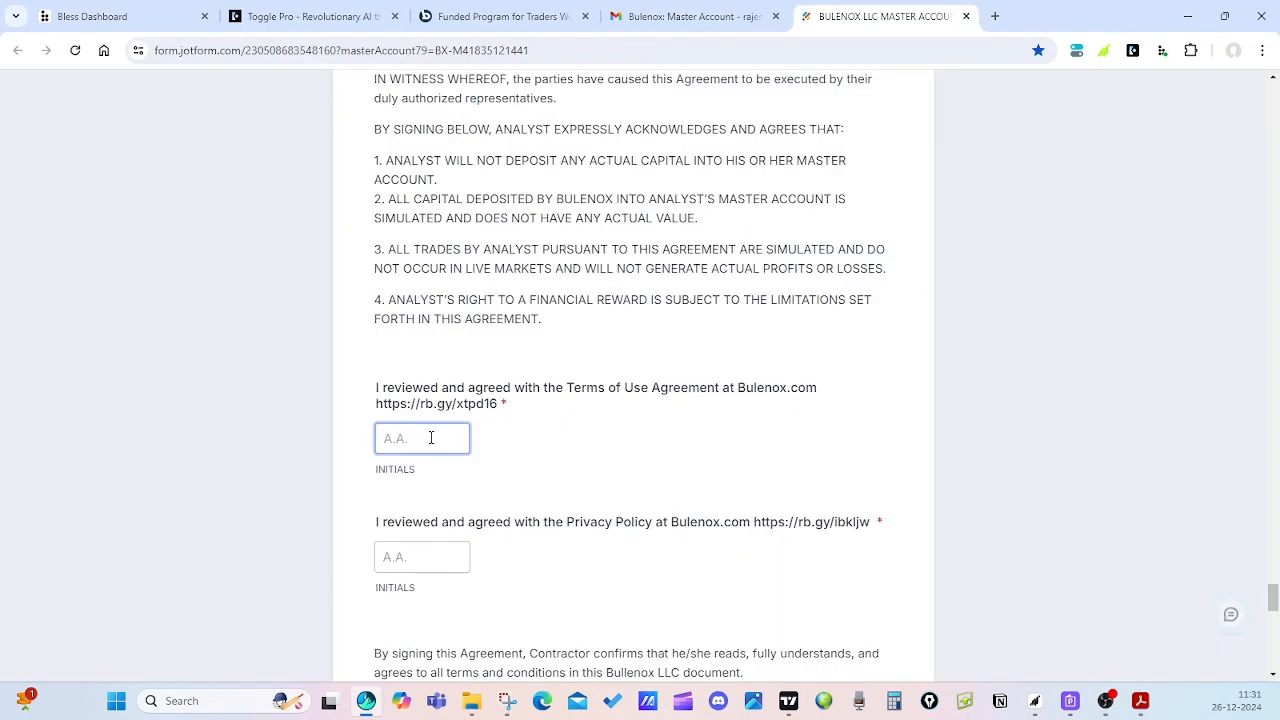
- Go through the agreement's Privacy Policy initials field and the street, city, state, postal code and country fields
left_click(440, 553)
scroll(566, 512, "down", 10)
left_click(610, 250)
left_click(609, 294)
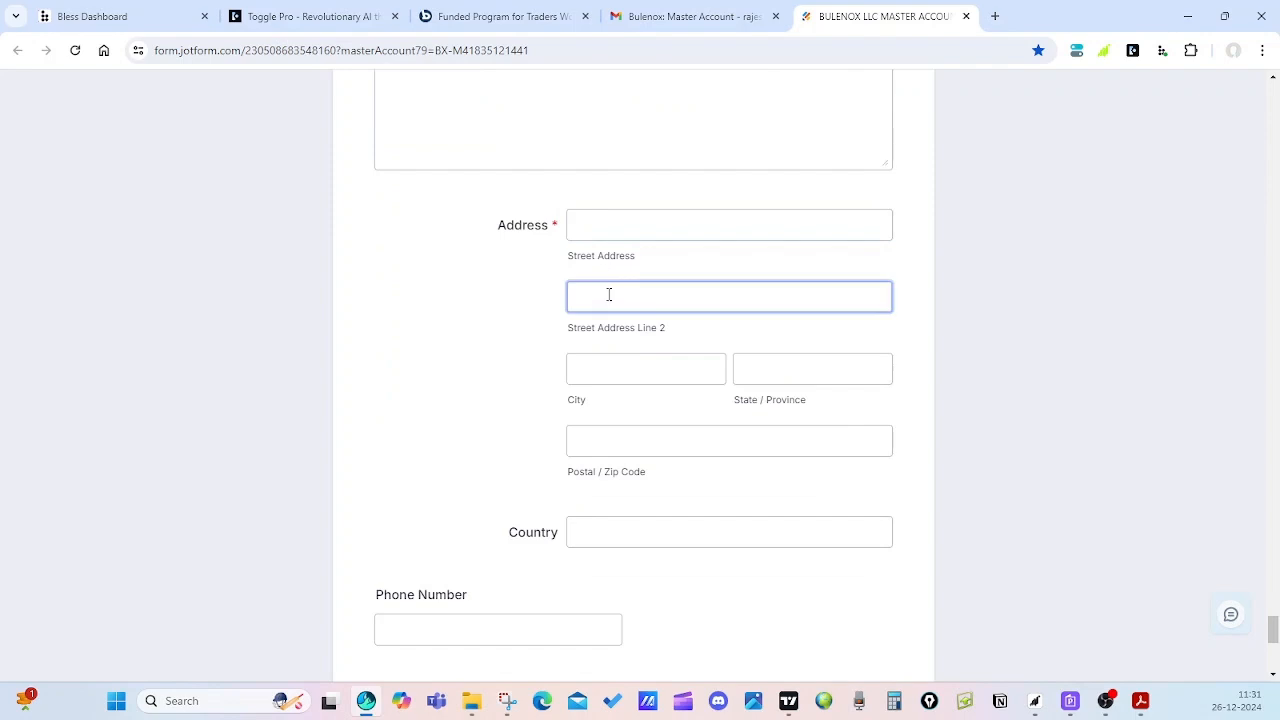
left_click(618, 362)
left_click(734, 374)
left_click(665, 442)
left_click(635, 532)
left_click(567, 590)
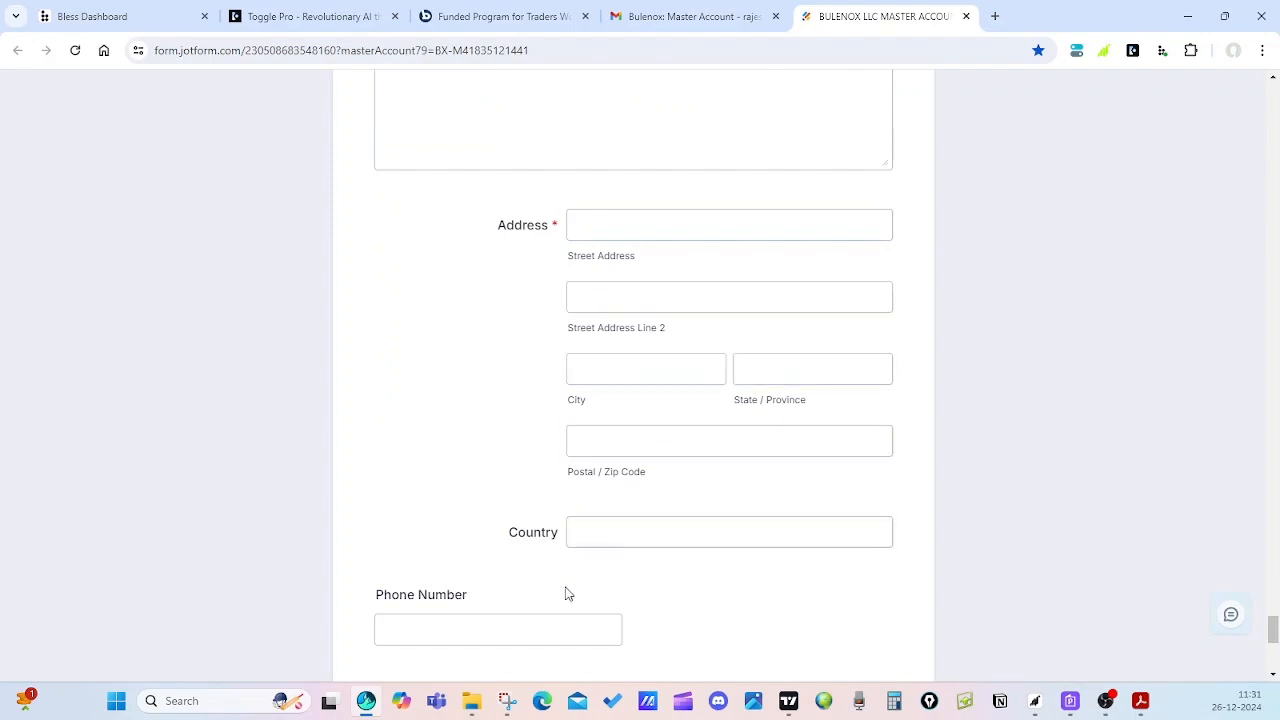
- Examine the agreement's remaining phone number, email, signature, name and date fields down to the end of the form
scroll(598, 465, "down", 2)
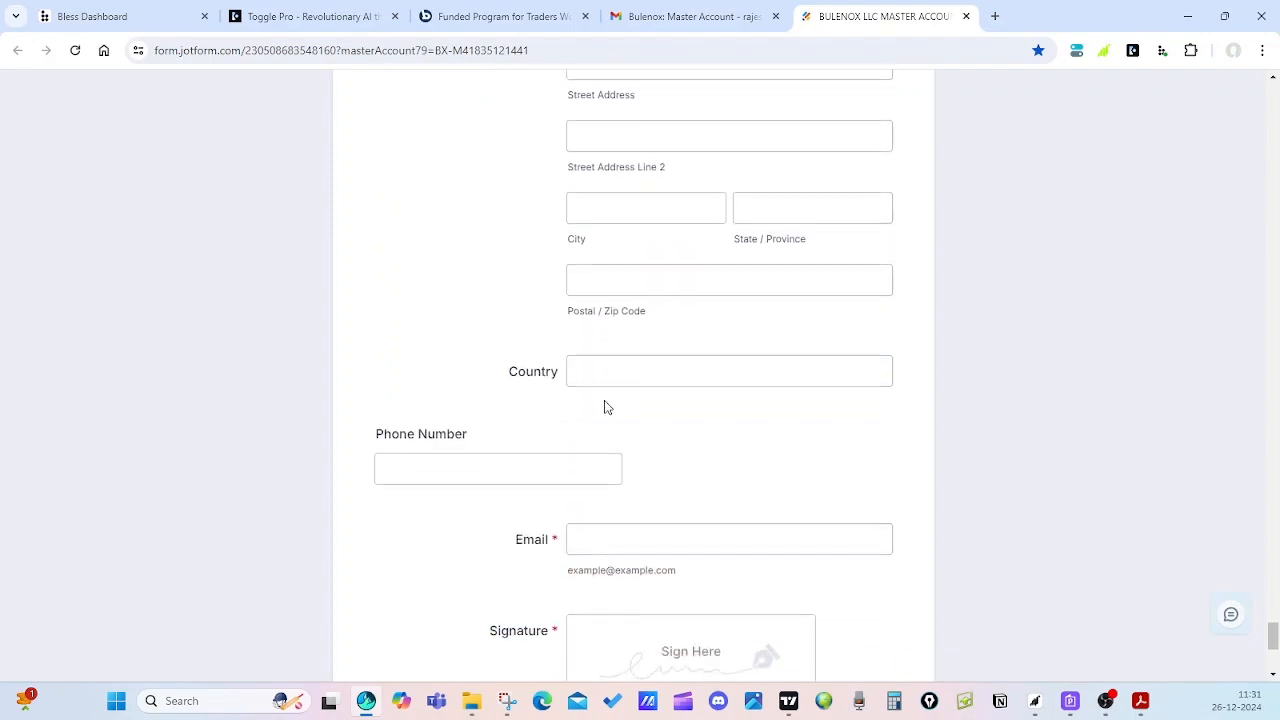
scroll(604, 407, "down", 1)
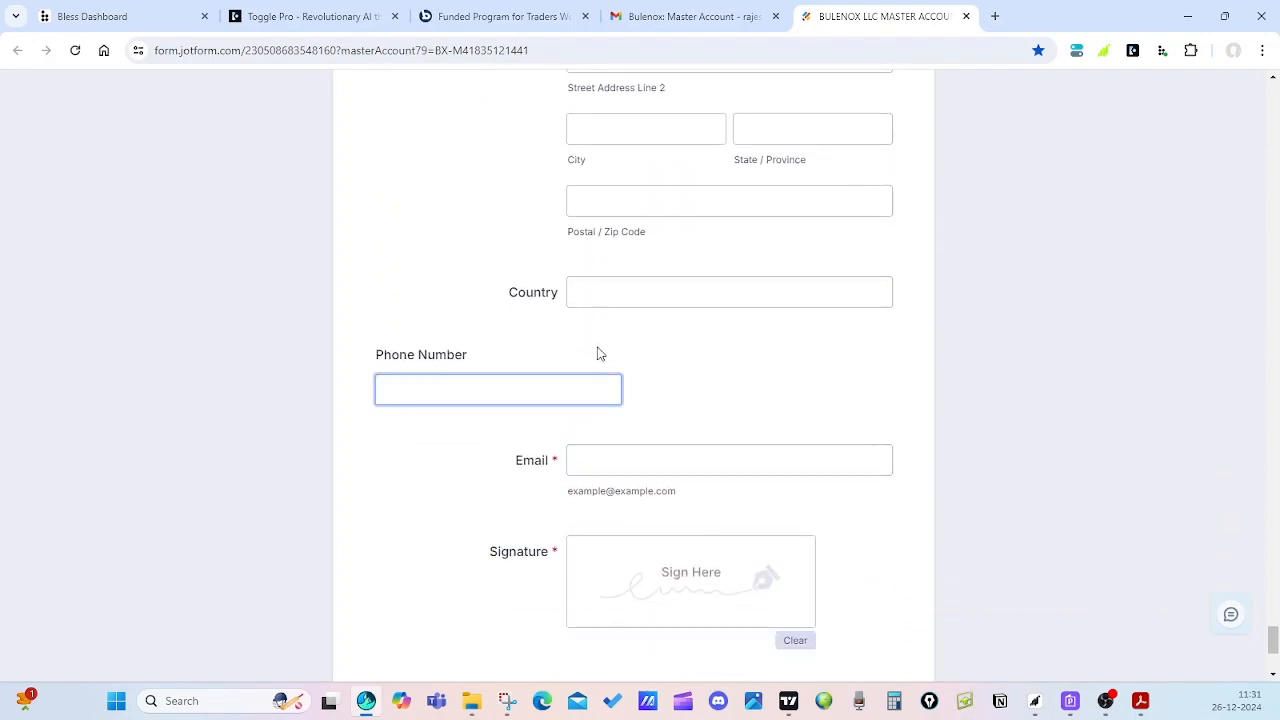
scroll(600, 354, "down", 2)
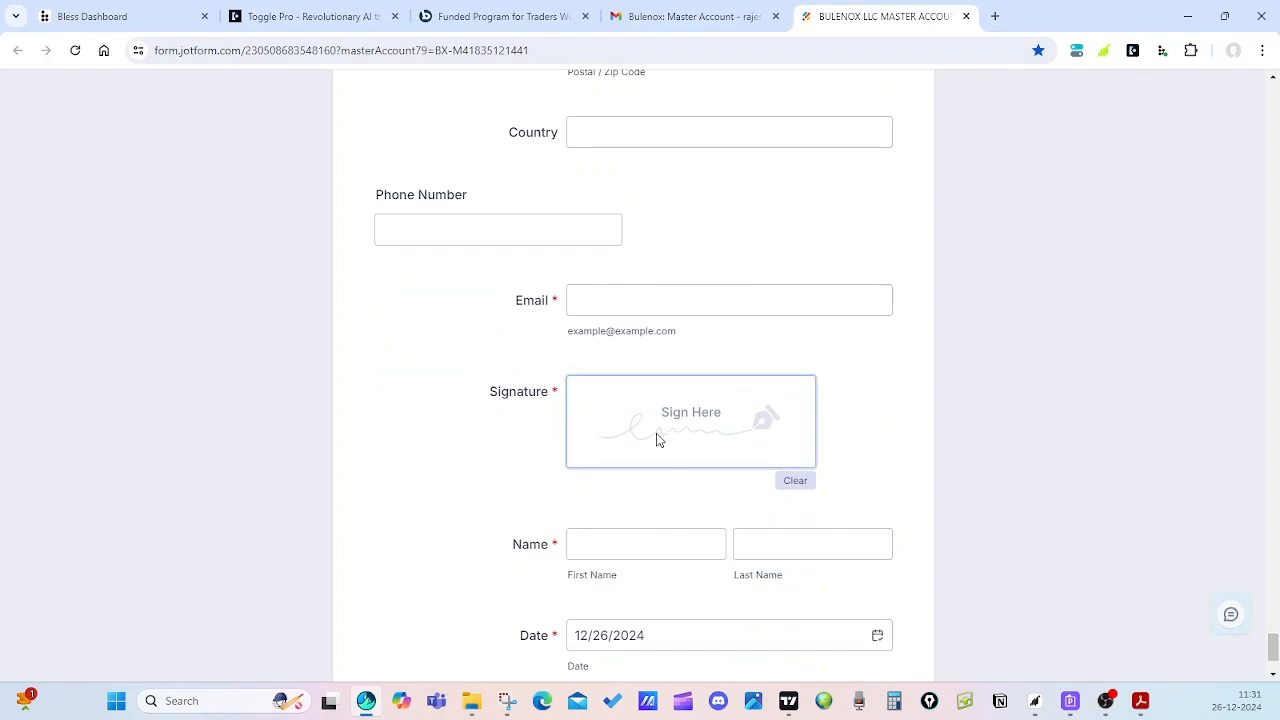
scroll(657, 440, "down", 1)
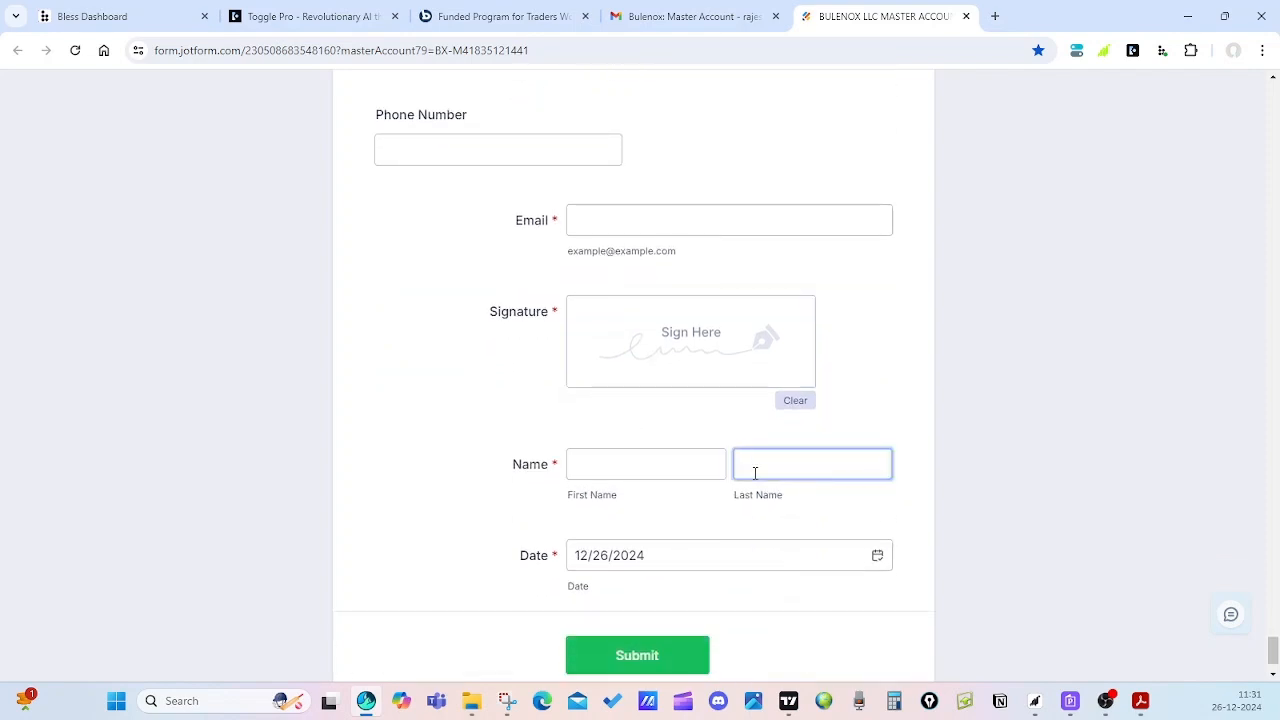
scroll(700, 514, "down", 1)
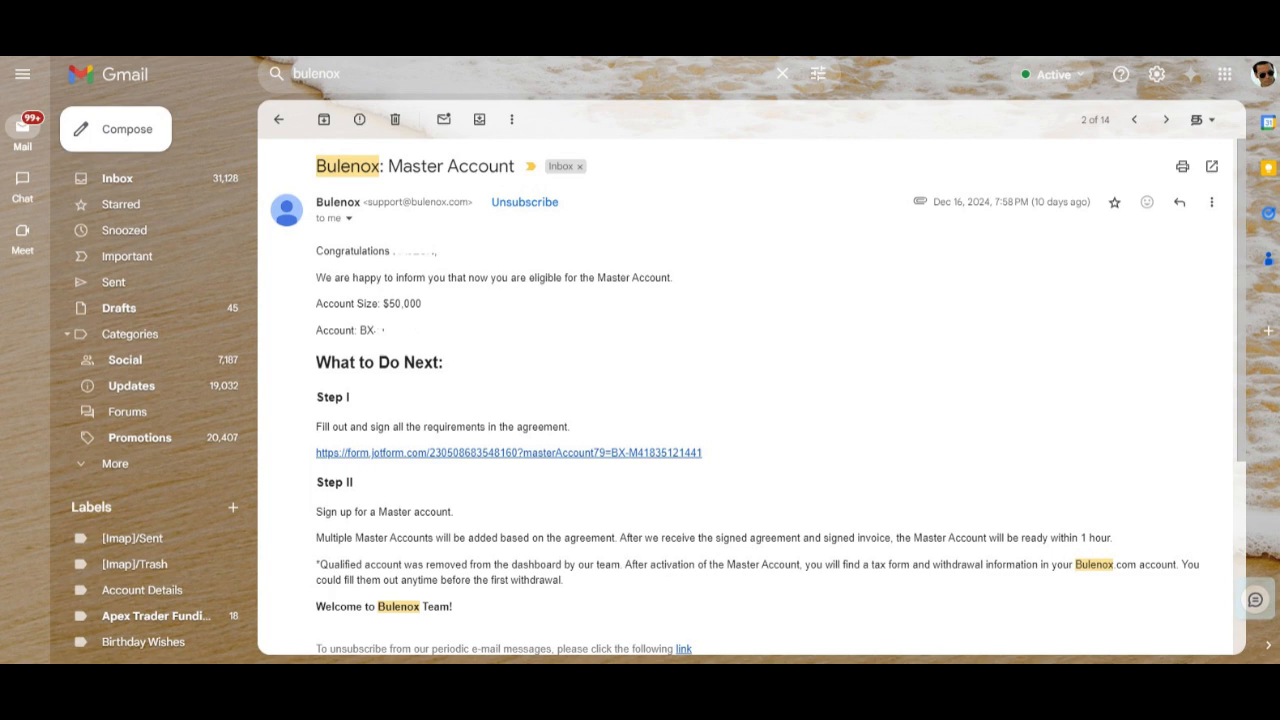
- Highlight the Master Account Data and Maintenance subscription on the Bulenox member dashboard and show the report options
scroll(750, 400, "down", 3)
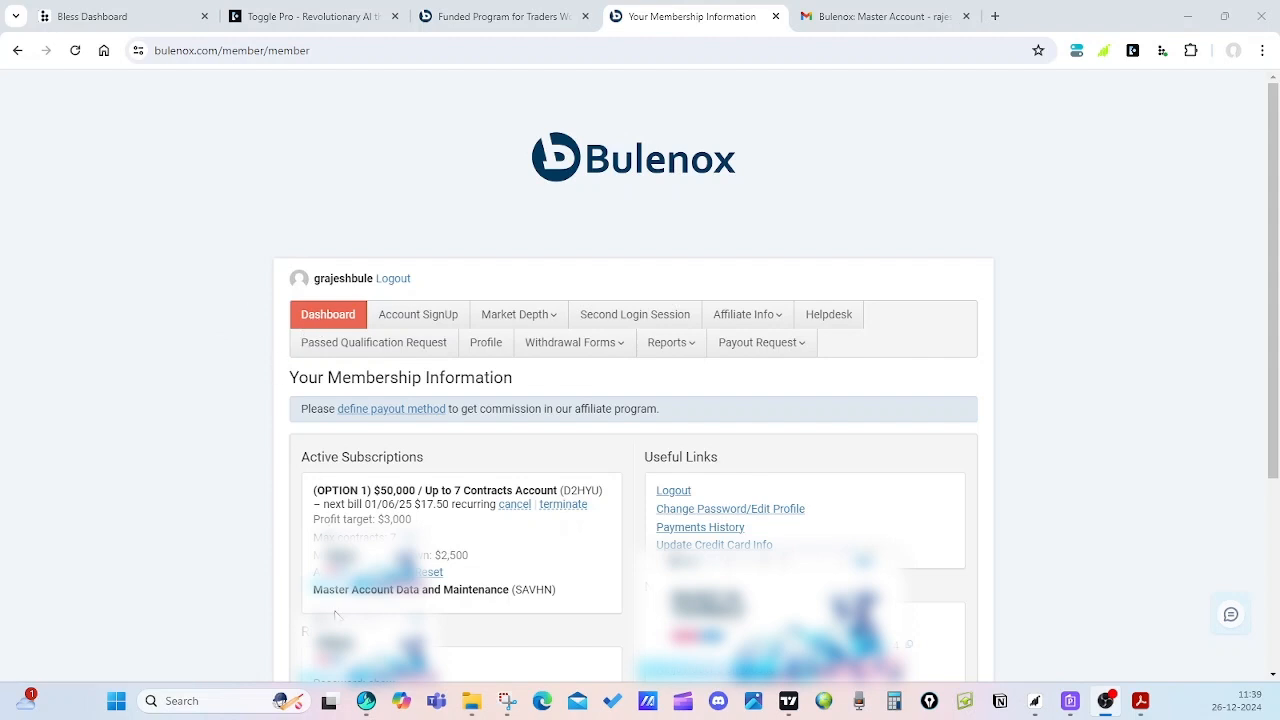
left_click_drag(315, 592, 567, 602)
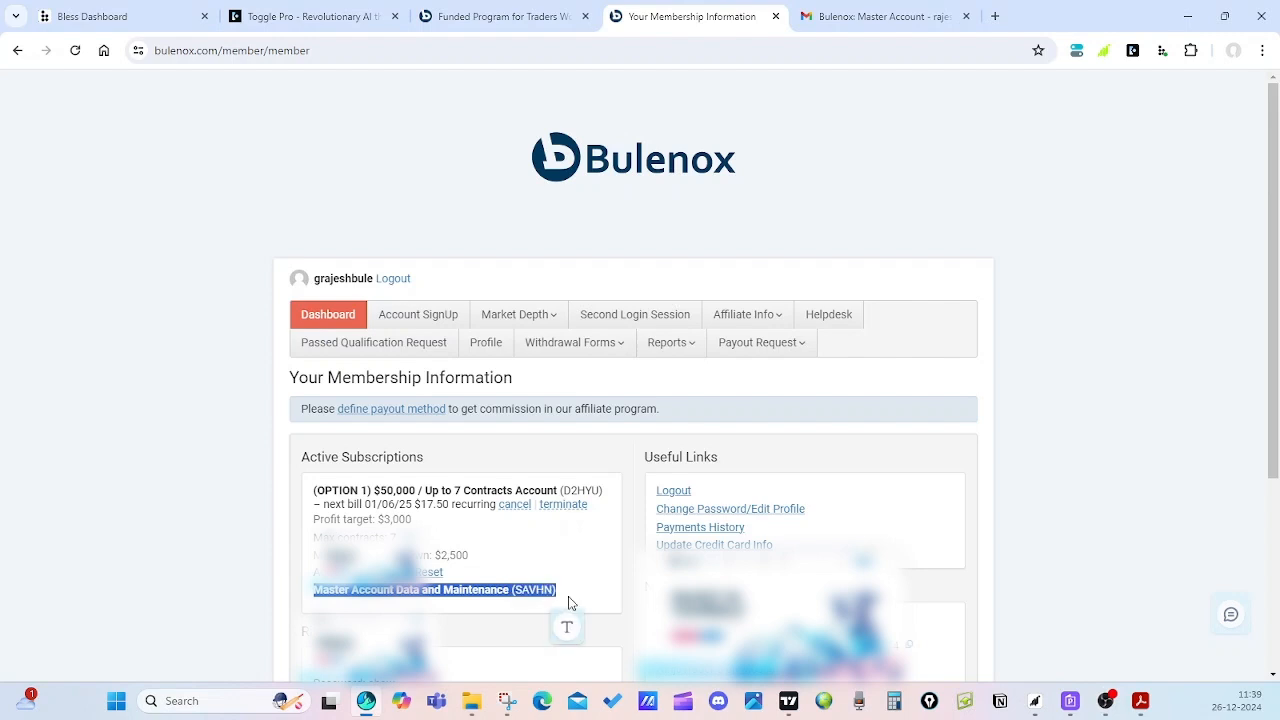
mouse_move(655, 345)
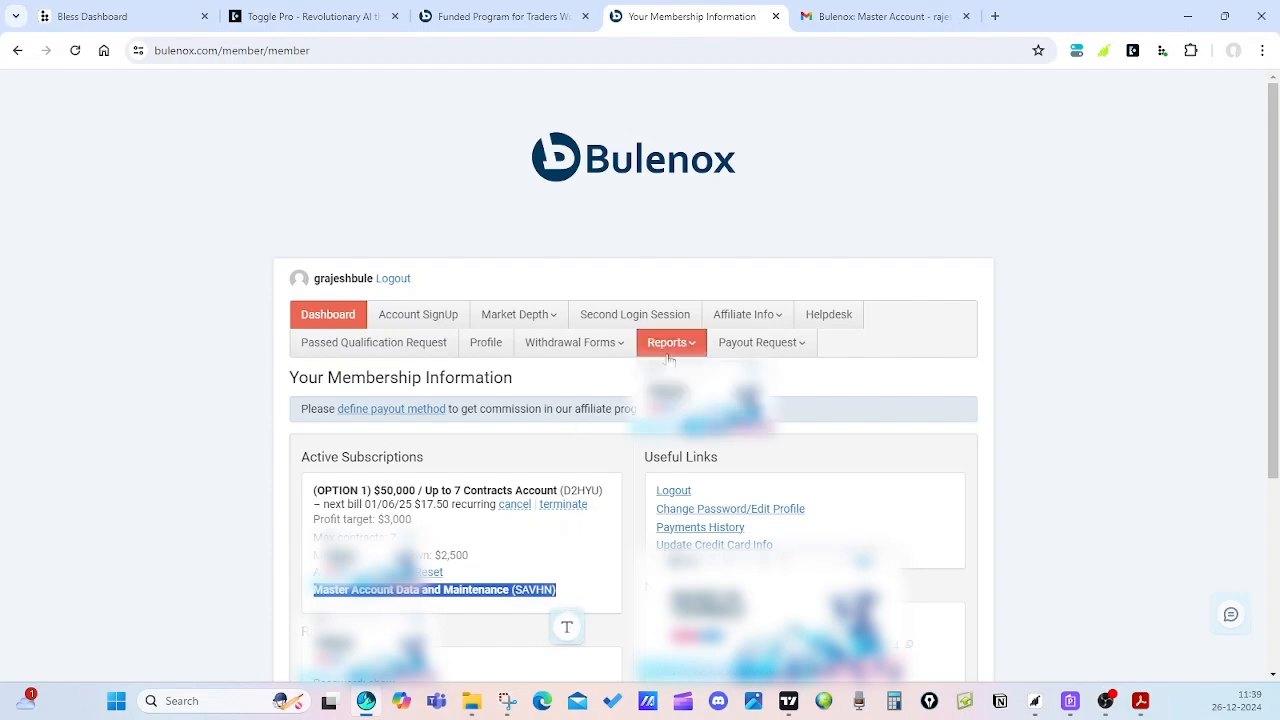